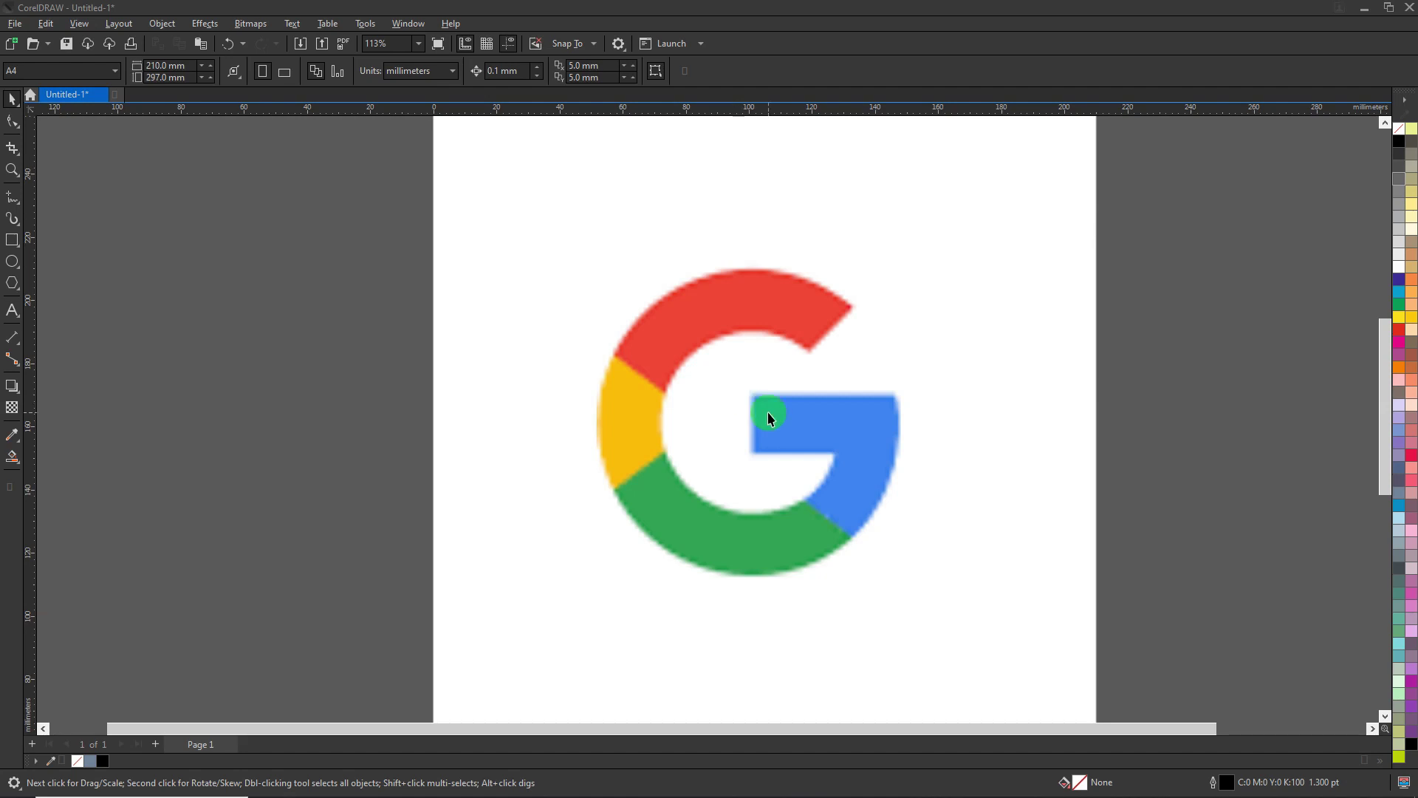
scroll(724, 371, "up", 1)
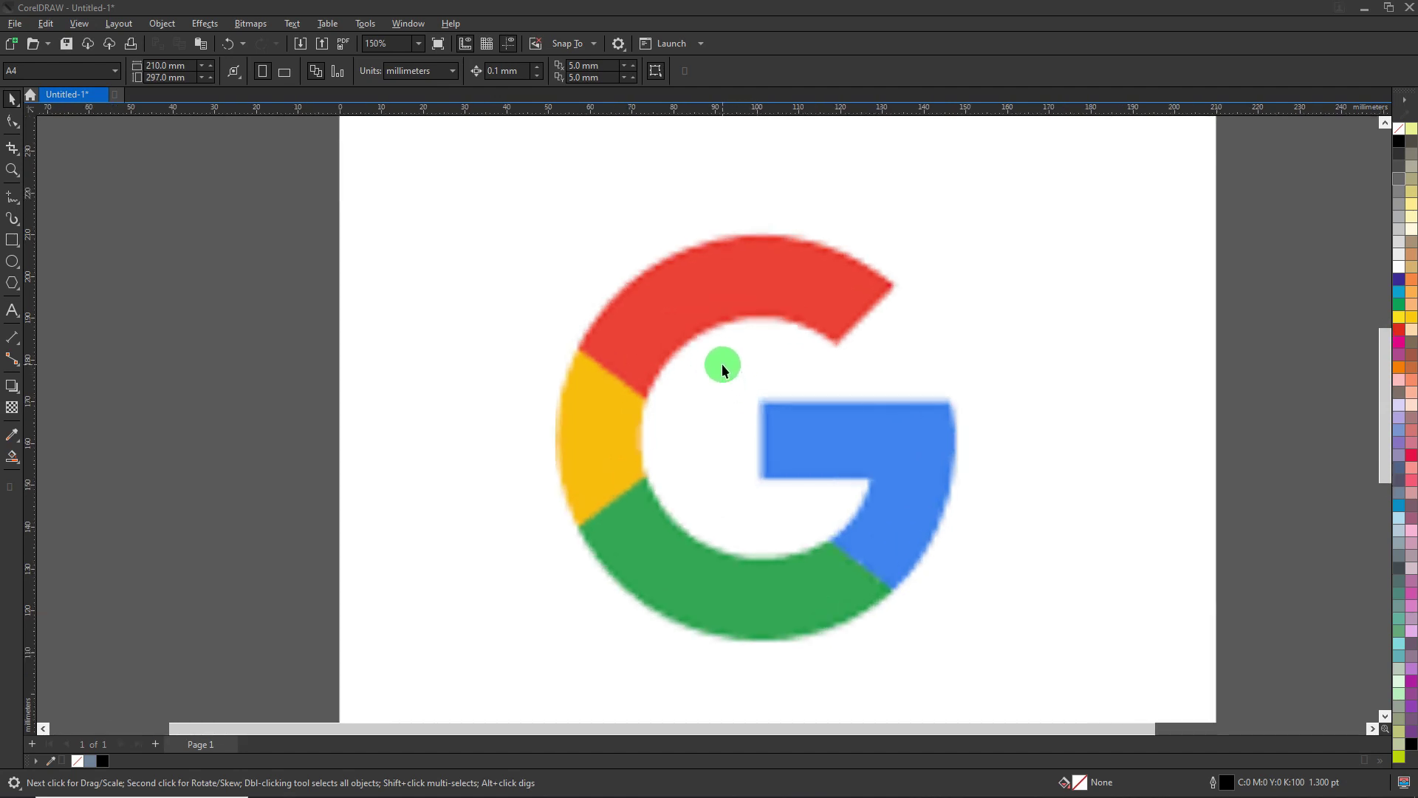
scroll(722, 365, "down", 1)
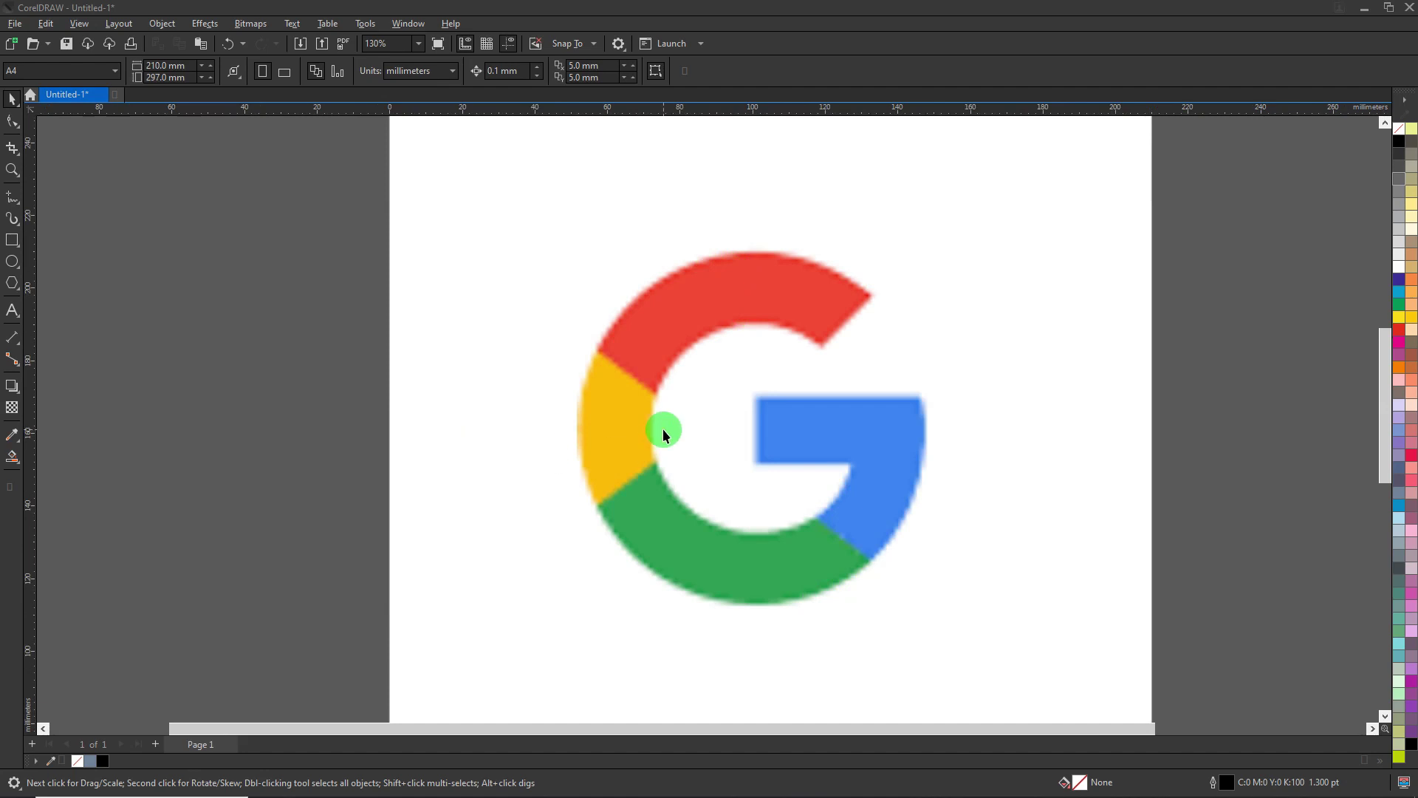
scroll(693, 304, "up", 4)
scroll(696, 315, "up", 1)
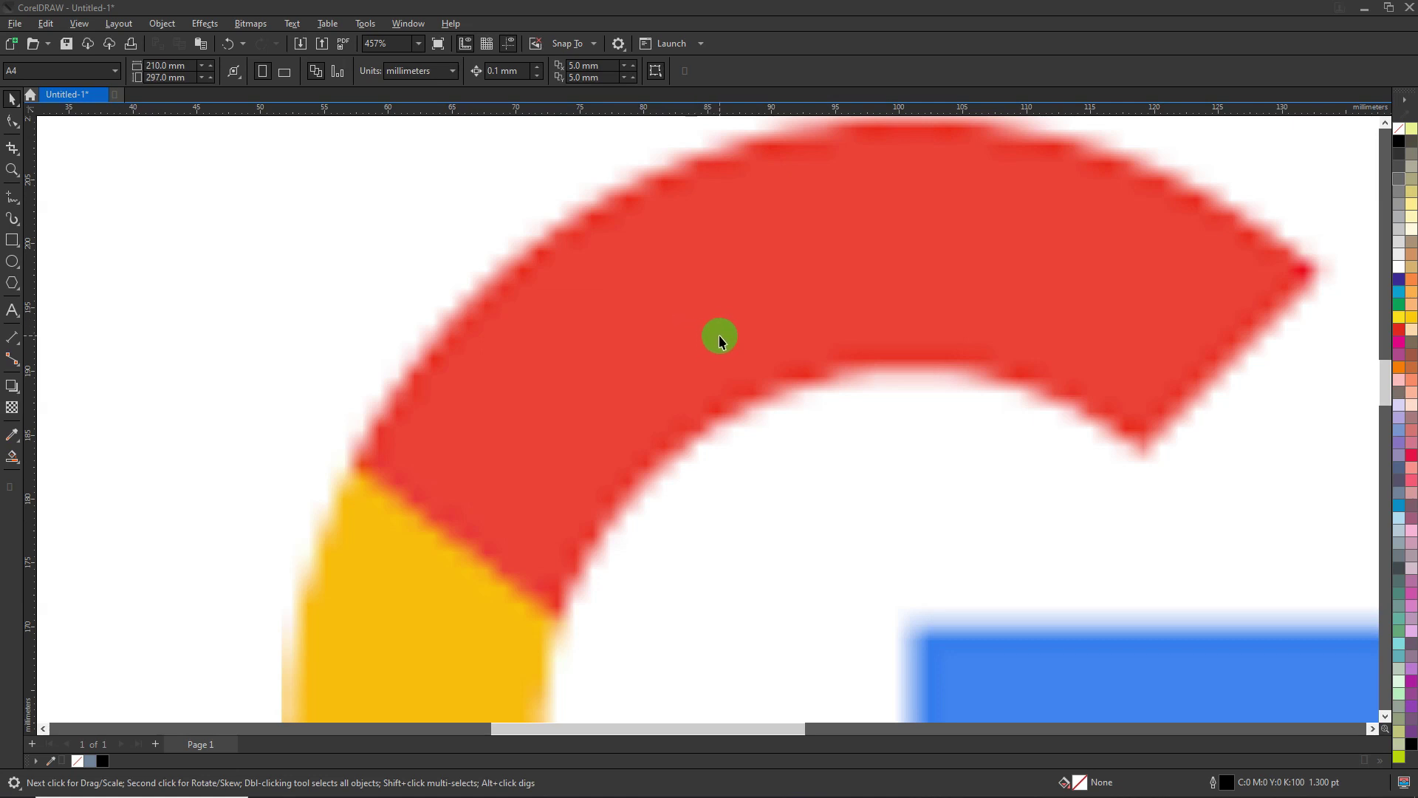
scroll(720, 334, "down", 1)
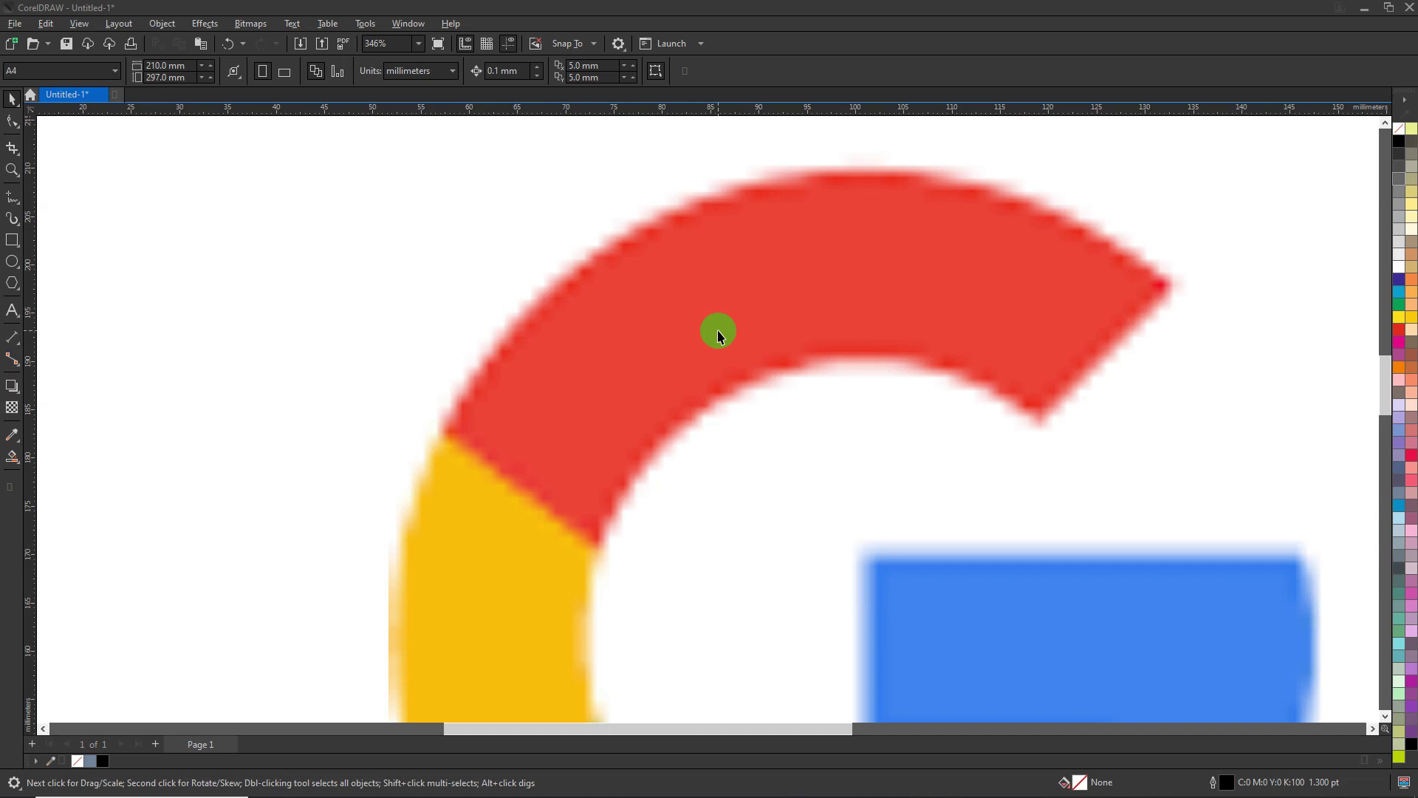
scroll(764, 331, "down", 4)
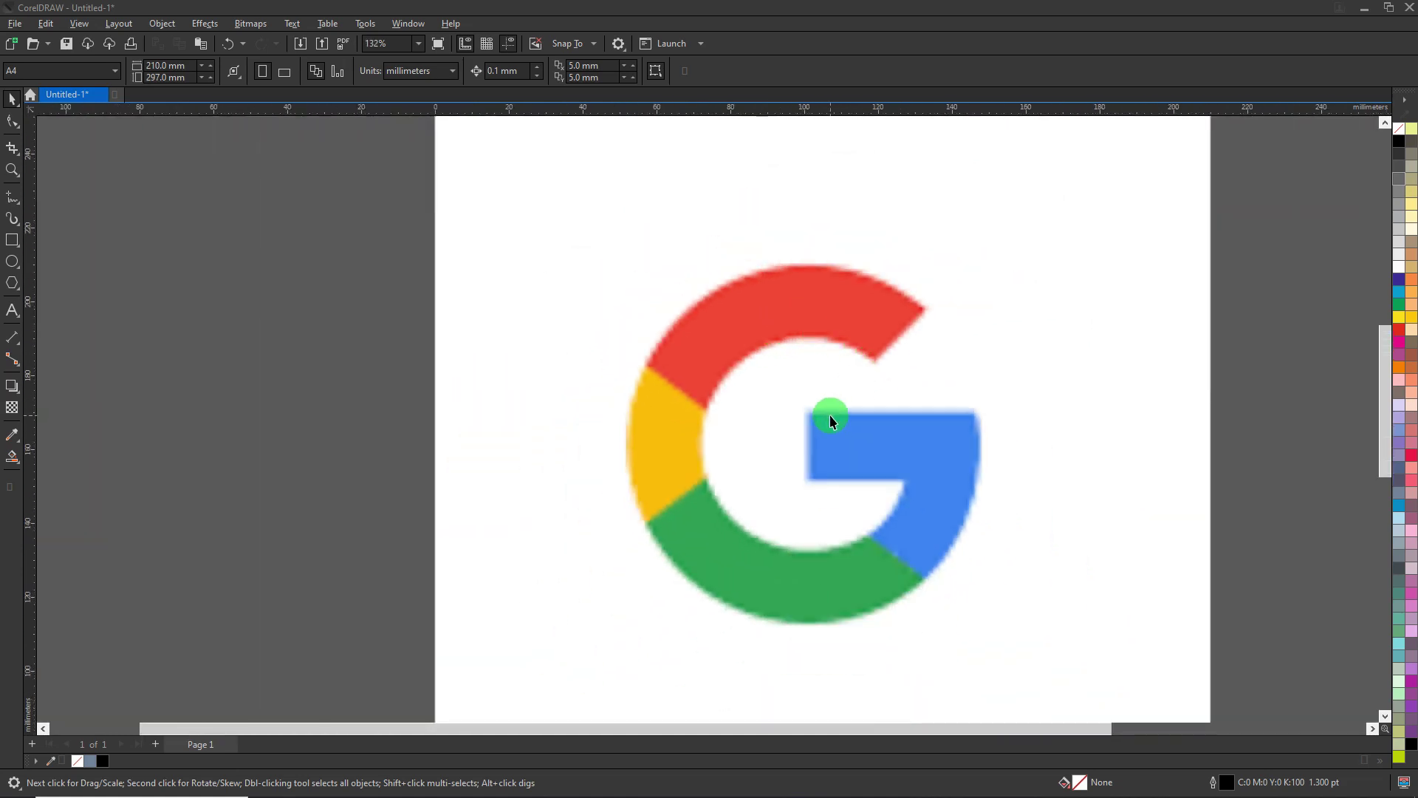
Draw a circle about 97.6 mm in diameter over the outer edge of the G logo.
left_click(10, 261)
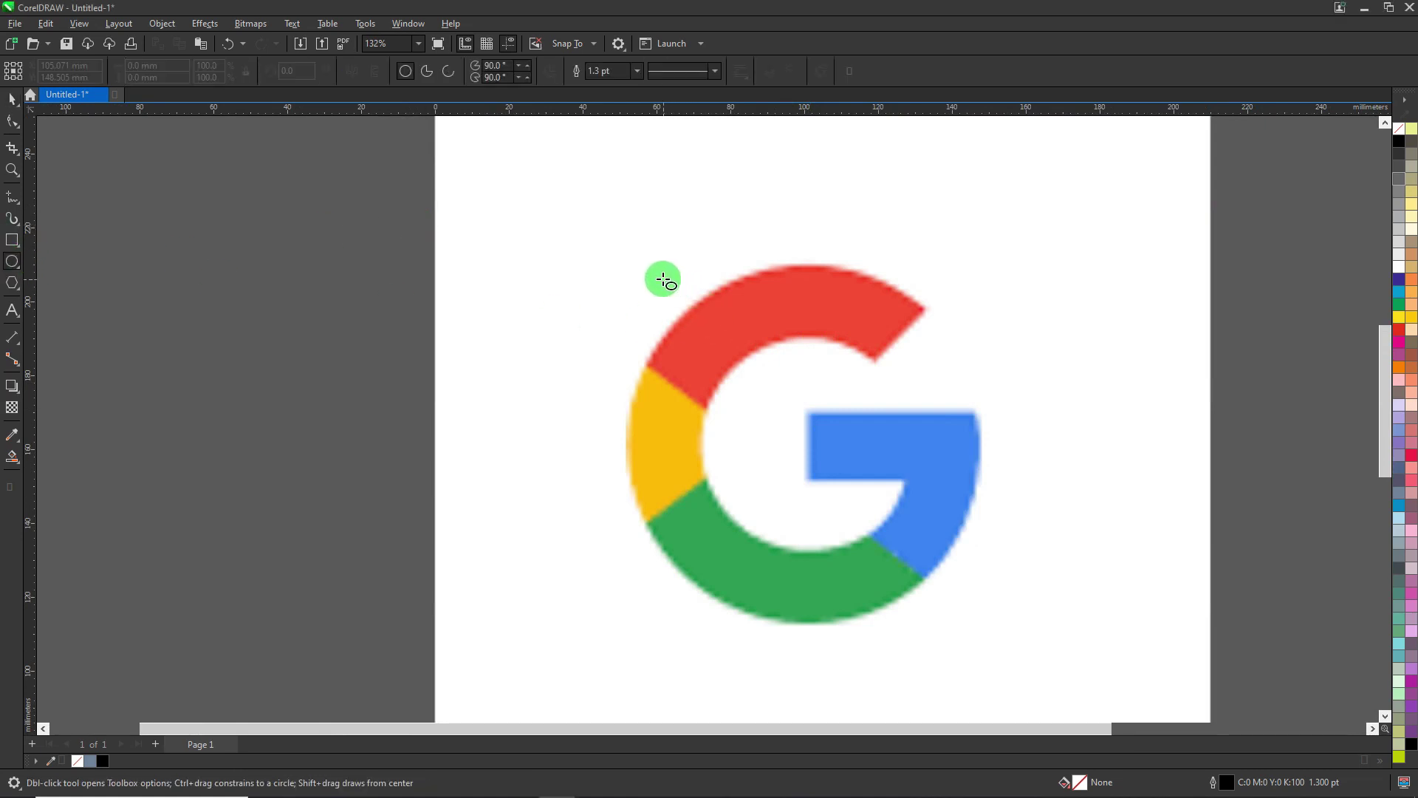
left_click_drag(636, 263, 946, 605)
scroll(737, 324, "up", 1)
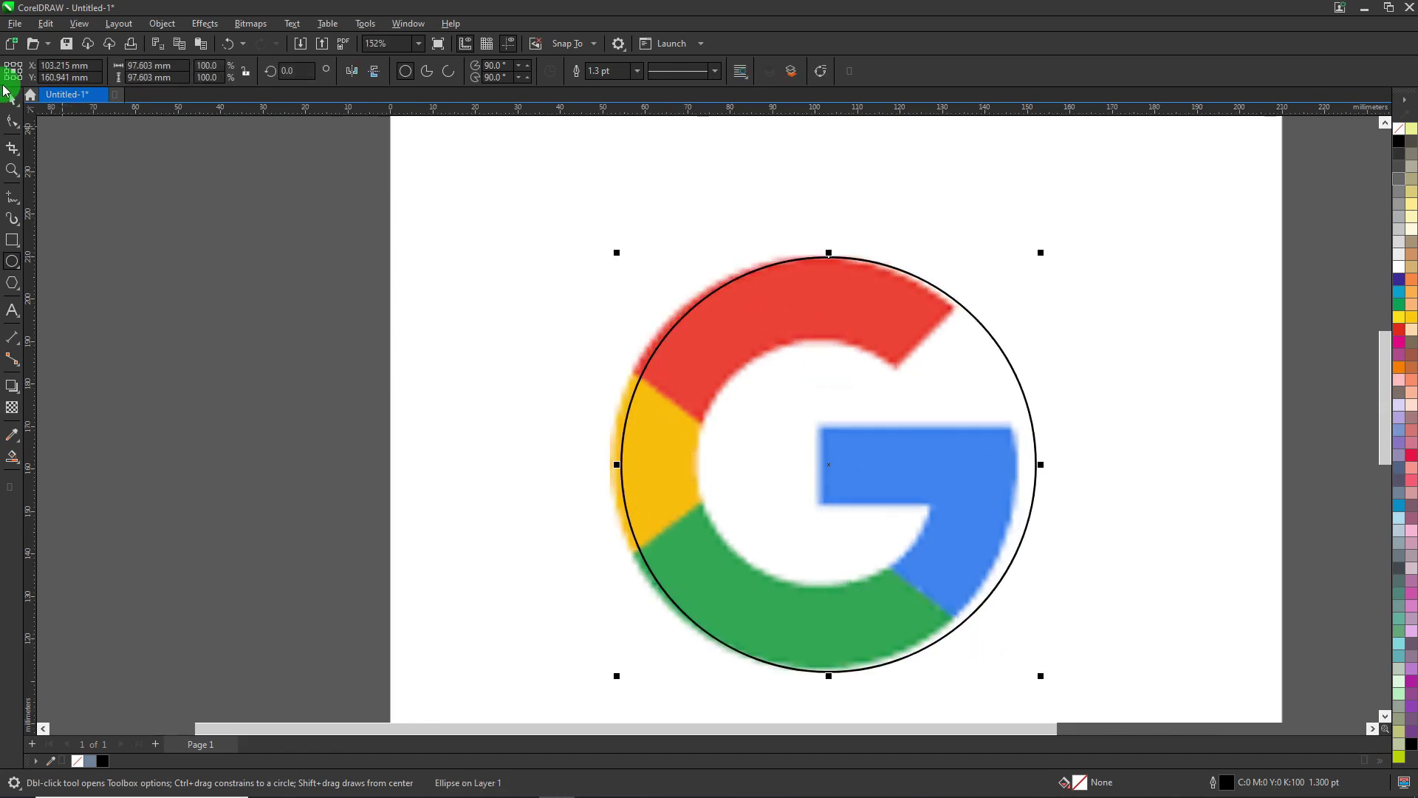
Move the circle so its upper edge lines up with the outer edge of the red segment.
left_click(12, 99)
scroll(785, 263, "up", 1)
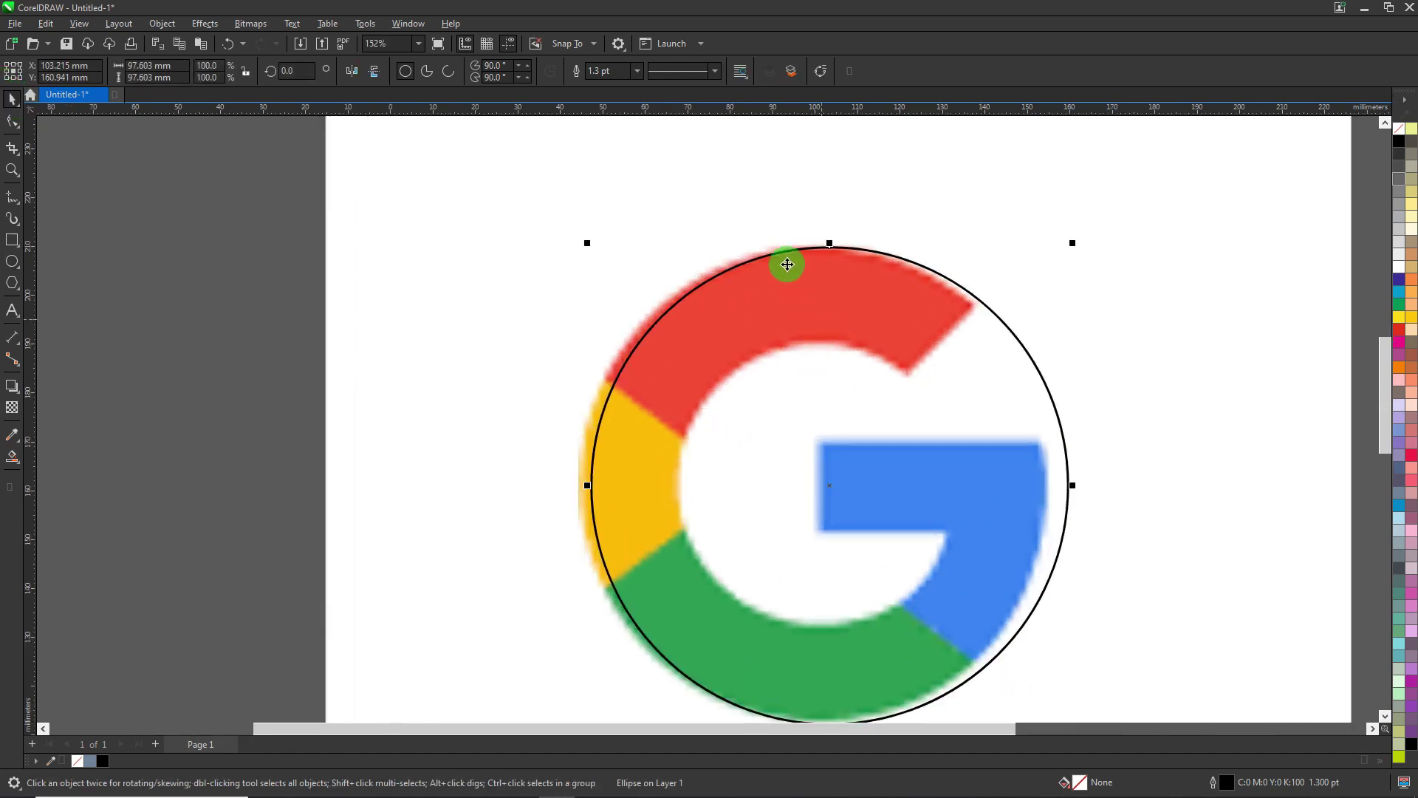
scroll(763, 258, "up", 3)
left_click_drag(763, 255, 725, 234)
scroll(724, 234, "down", 2)
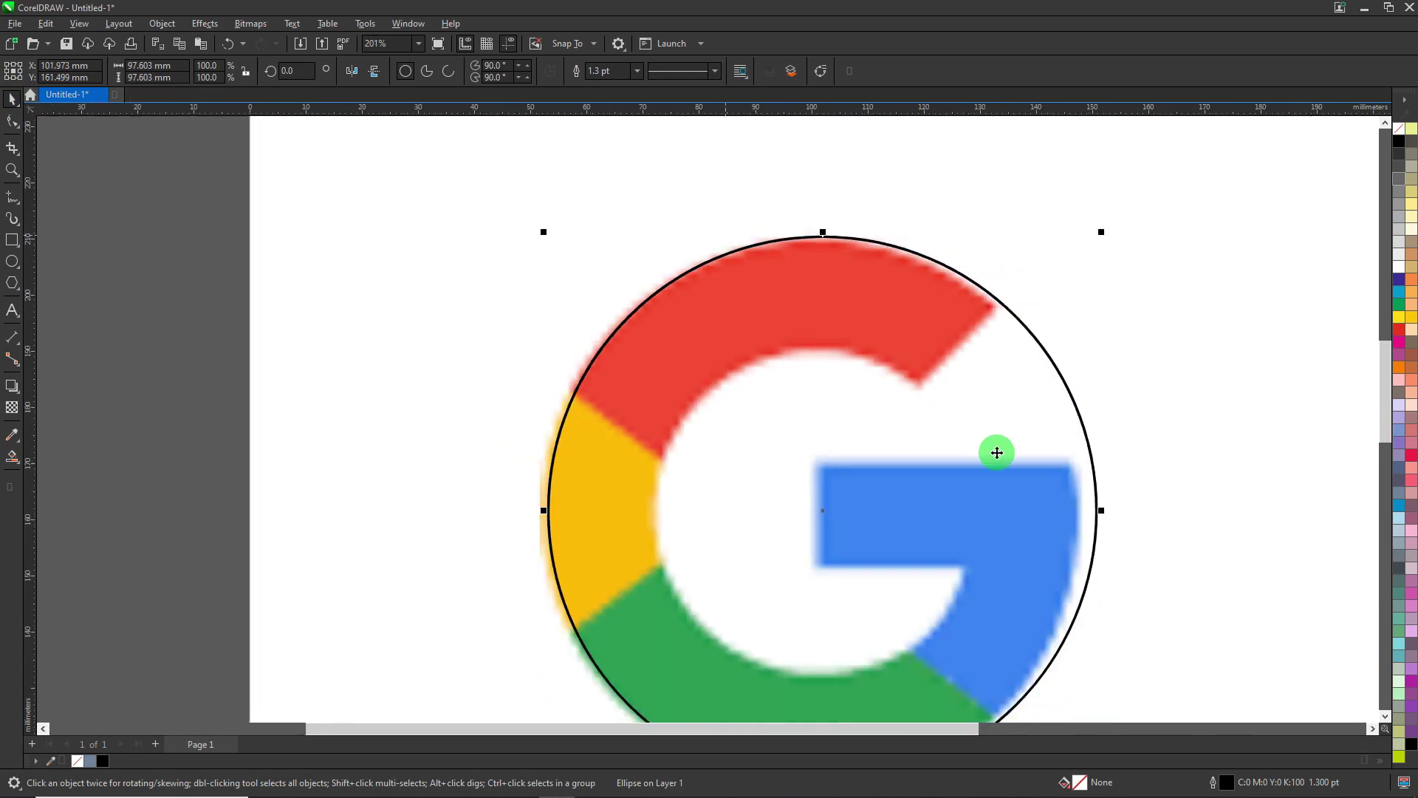
Resize the circle to match the logo's outer contour, about 94.9 mm wide and 98.2 mm high.
scroll(849, 355, "up", 2)
scroll(927, 288, "down", 3)
scroll(921, 339, "down", 2)
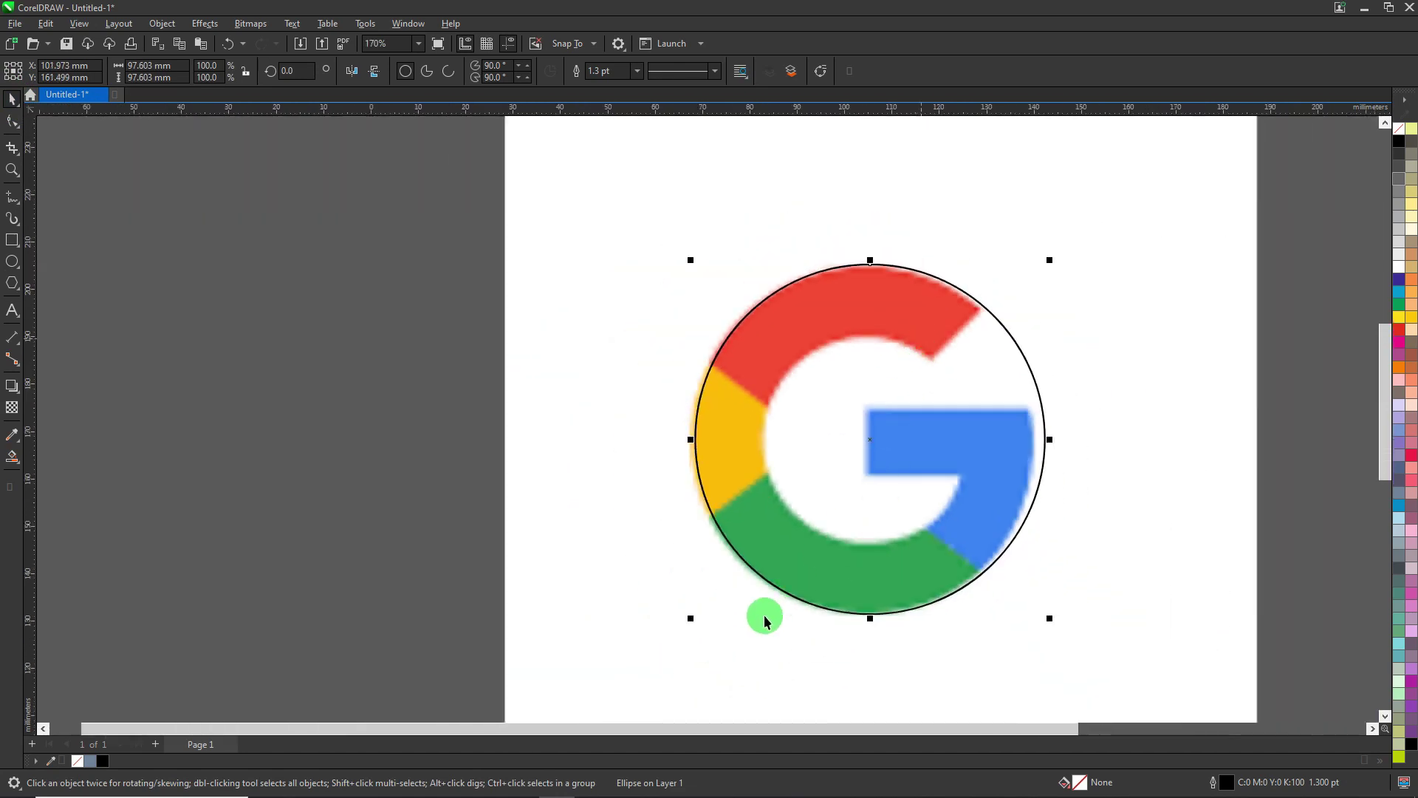
scroll(746, 619, "up", 1)
left_click_drag(681, 618, 678, 620)
scroll(1105, 418, "up", 1)
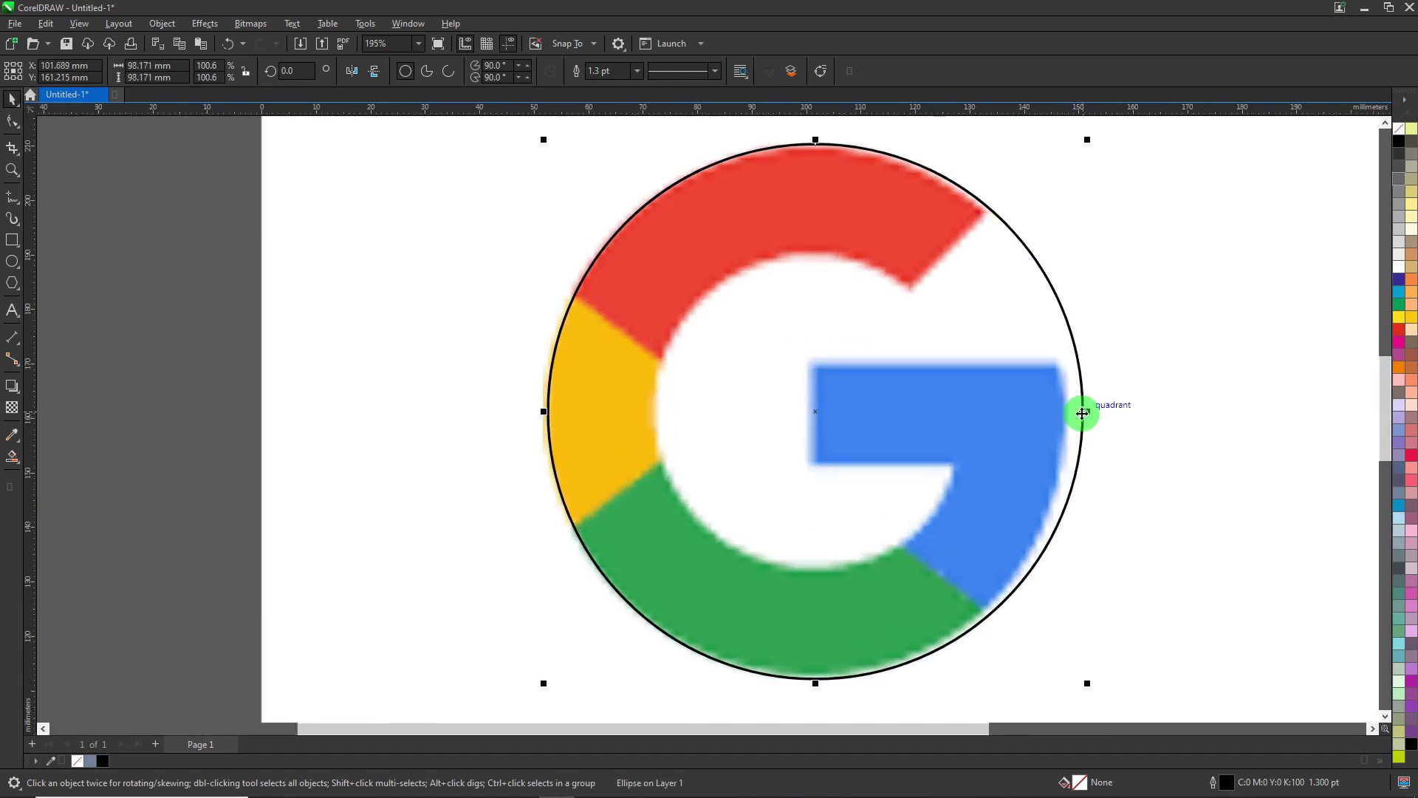
left_click_drag(1086, 412, 1070, 412)
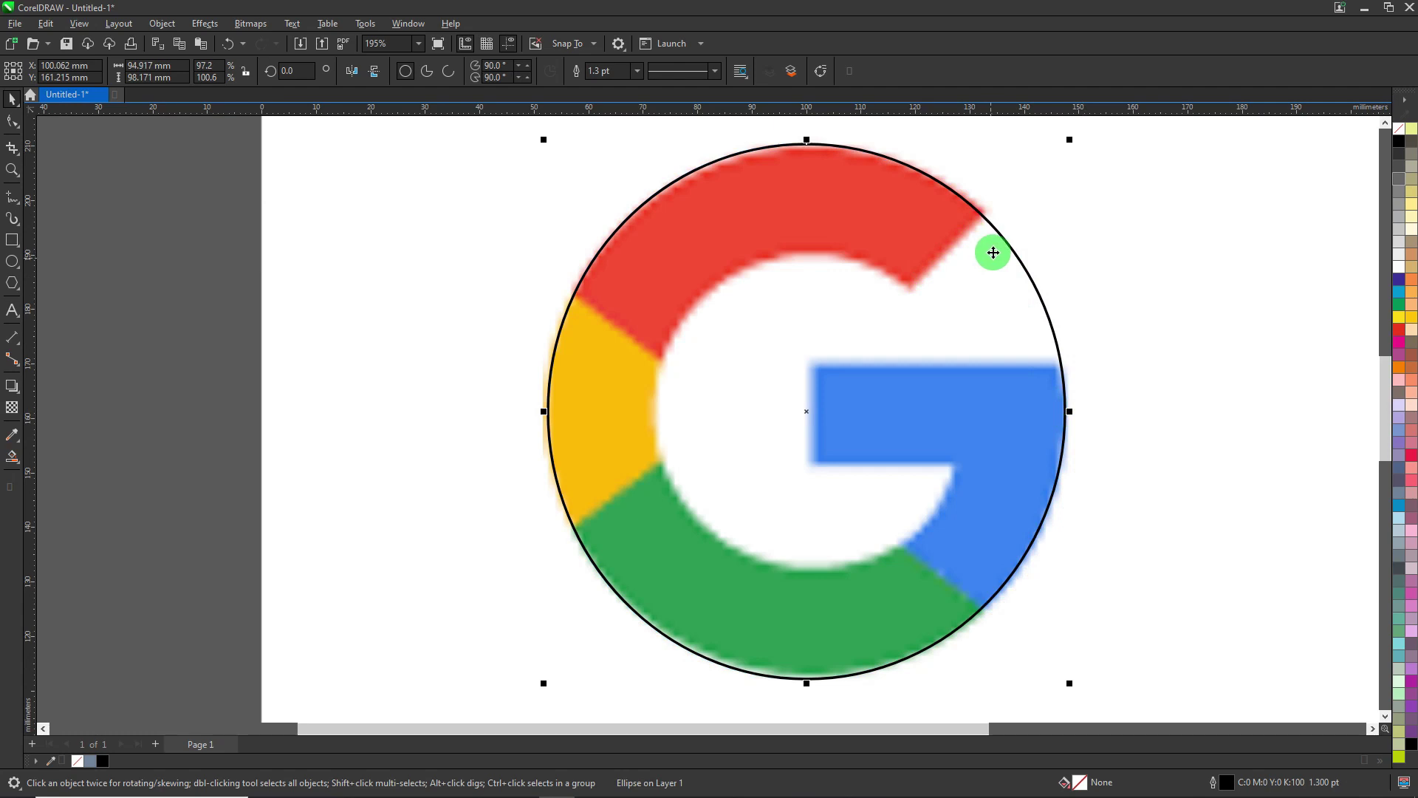
Duplicate the outer ellipse in place and scale the copy about its centre to about 57.7 × 59.7 mm, matching the inner contour.
right_click(990, 276)
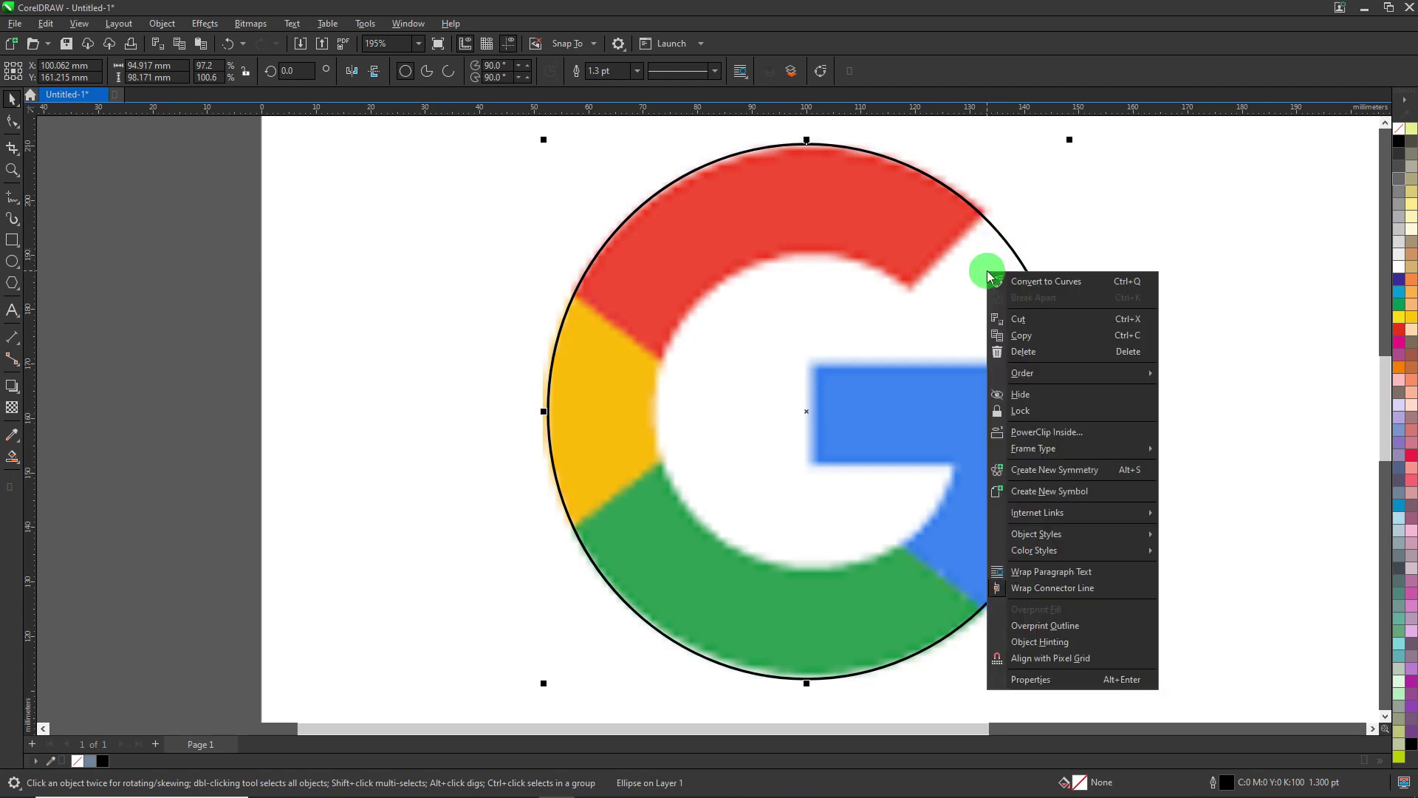
left_click(1037, 342)
left_click(1166, 220)
right_click(1167, 220)
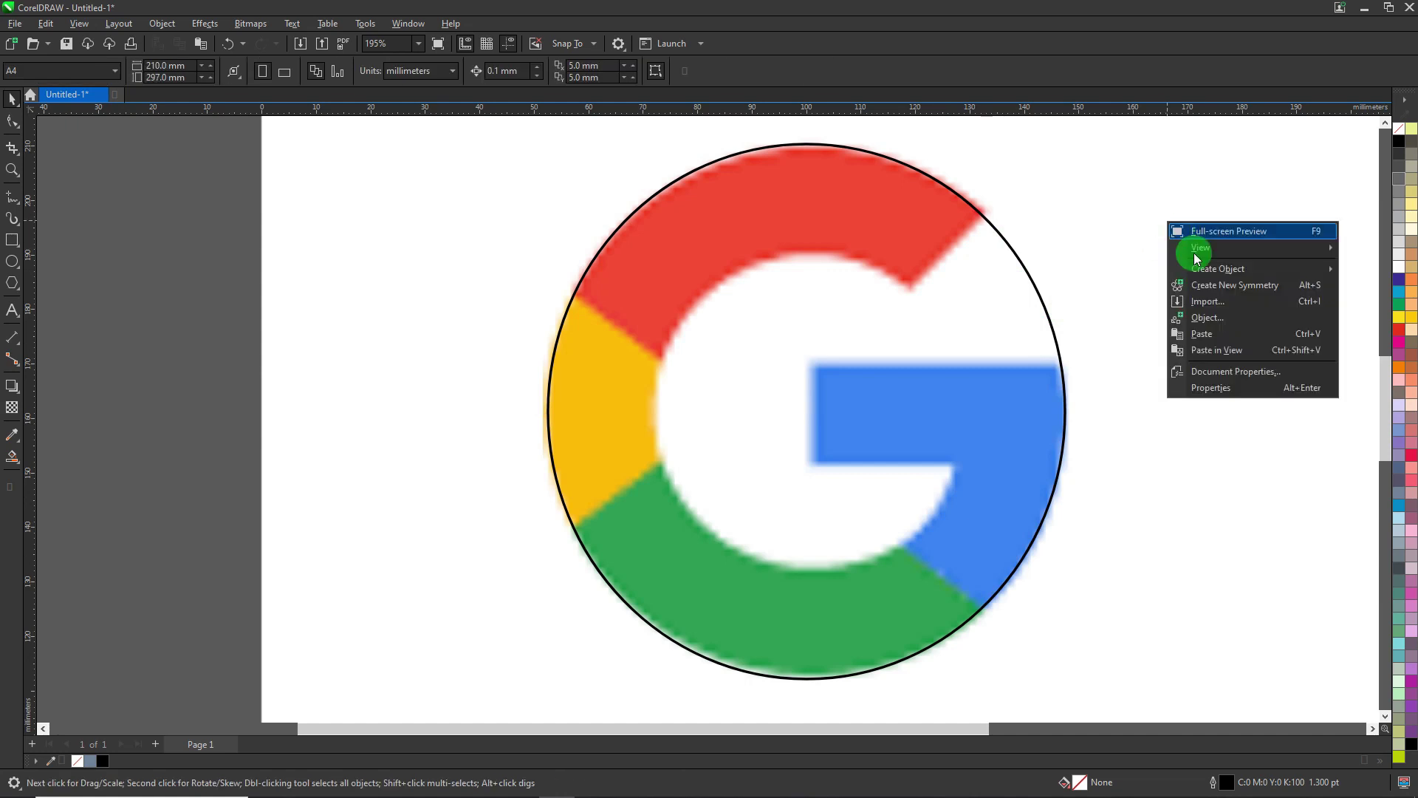
left_click(1201, 334)
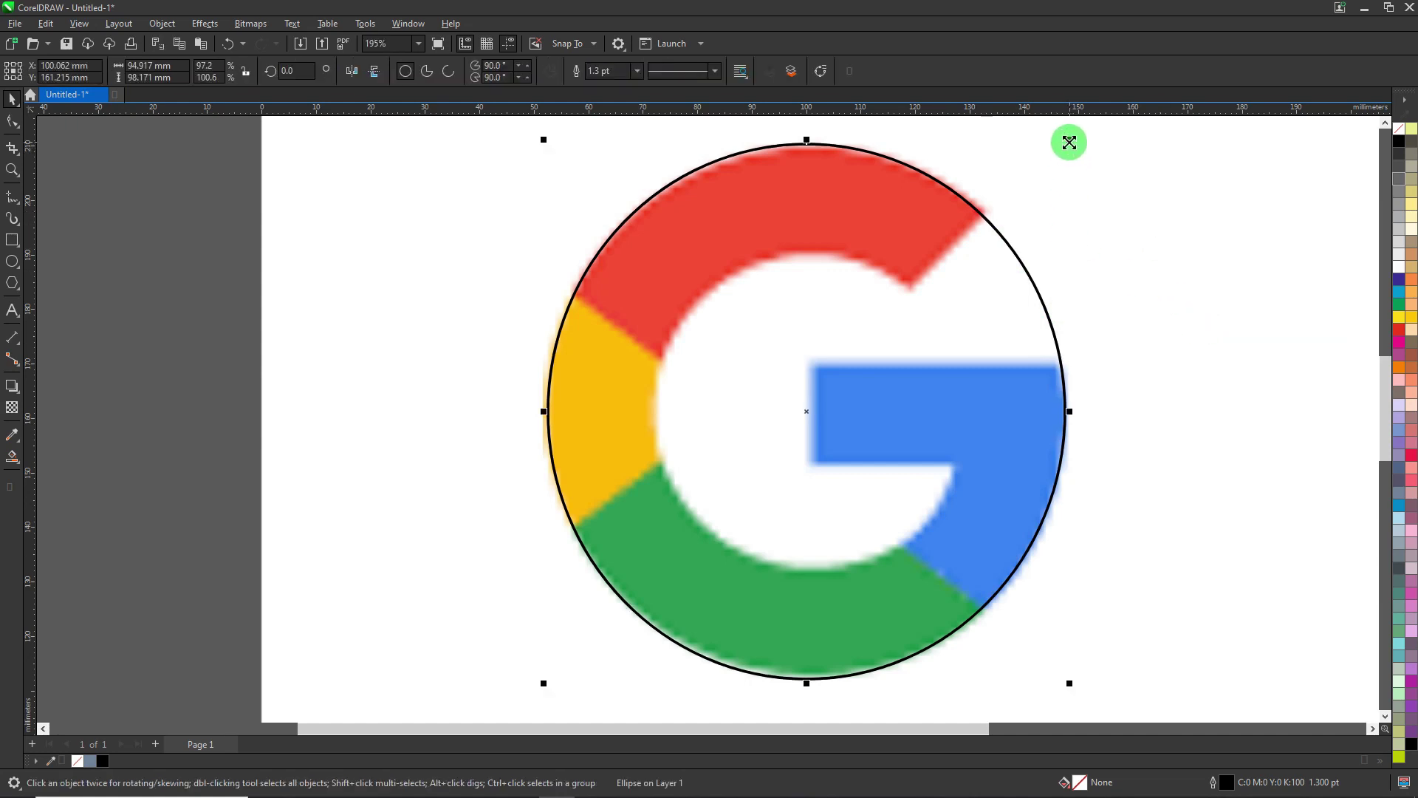
left_click_drag(1068, 140, 1020, 247)
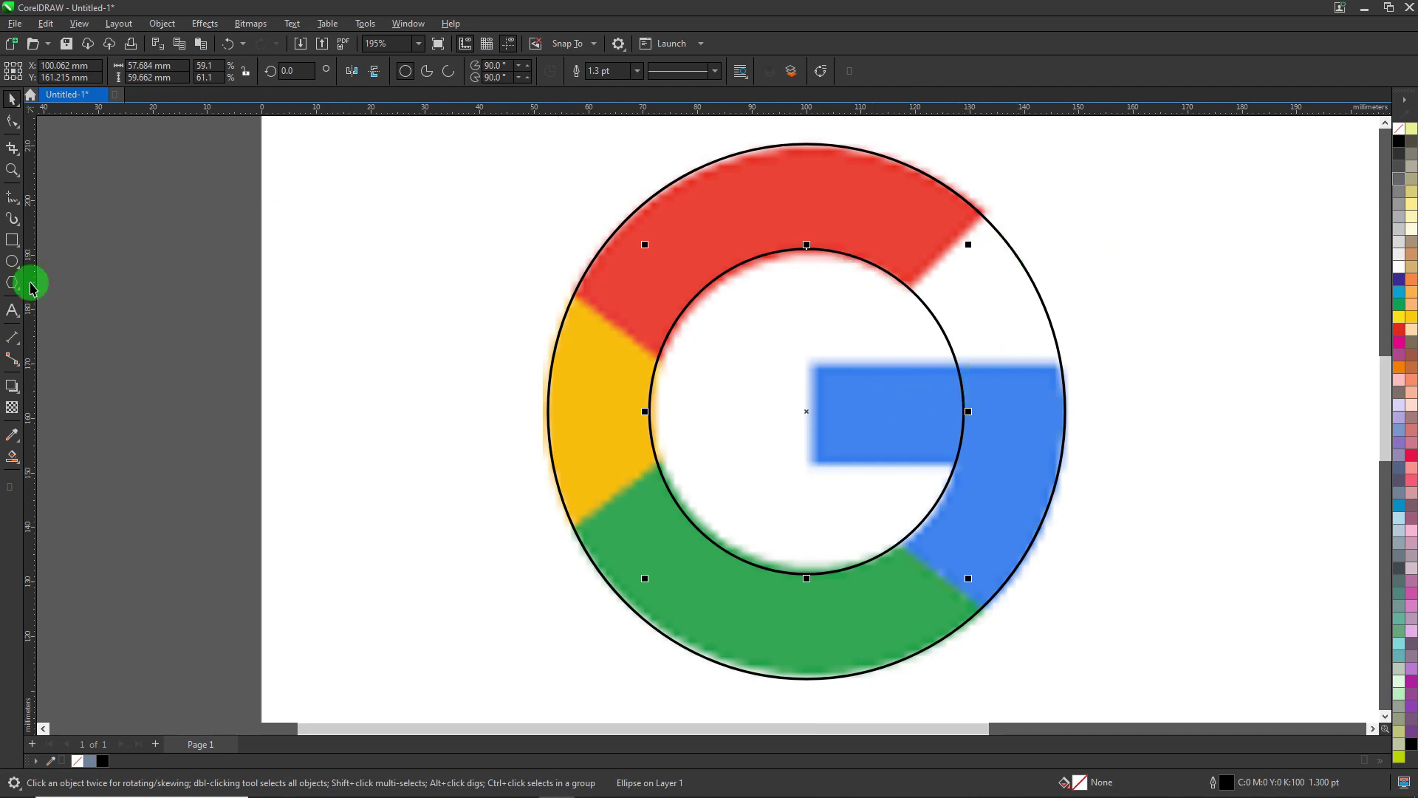
Create a filled ring shape from the area between the two ellipses with Smart Fill.
left_click(14, 458)
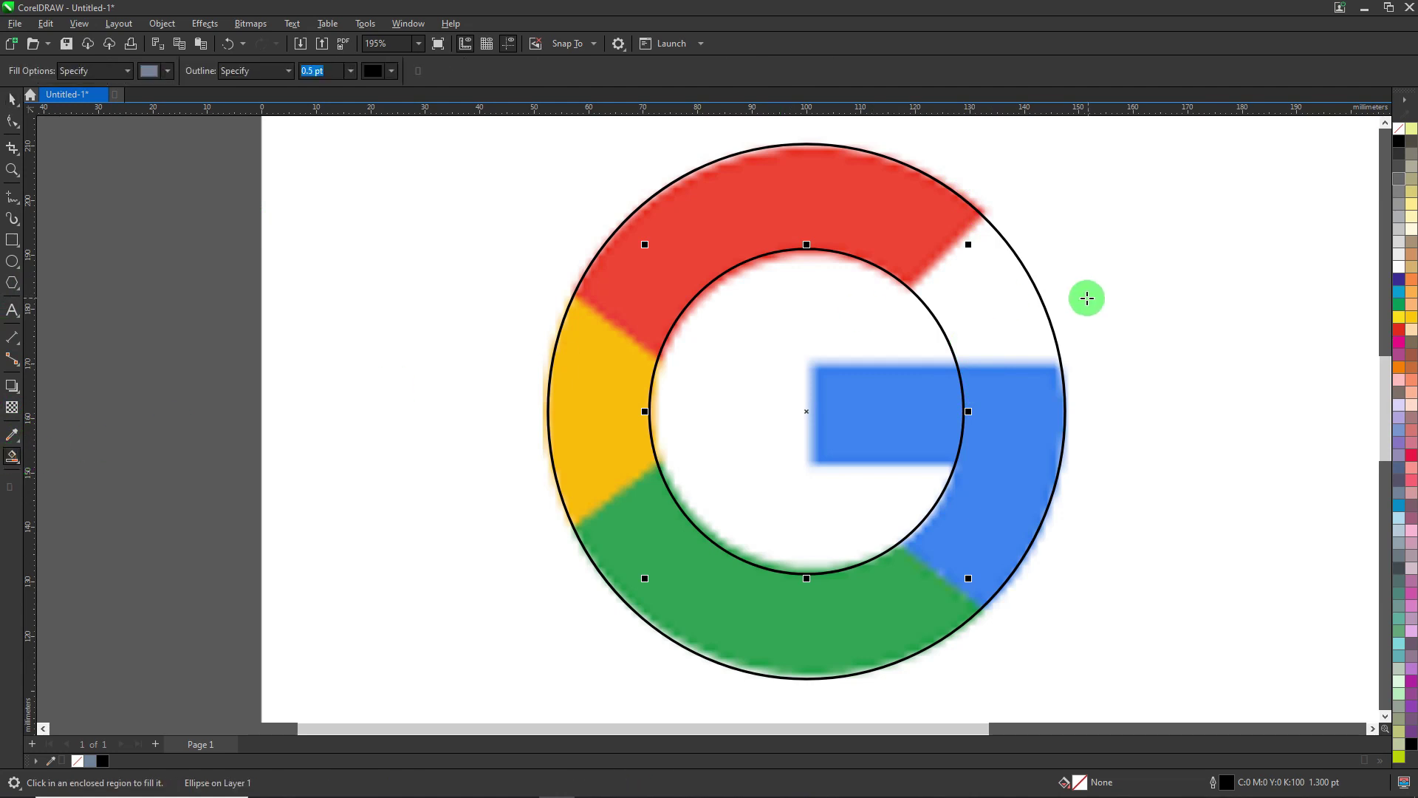
left_click(1006, 299)
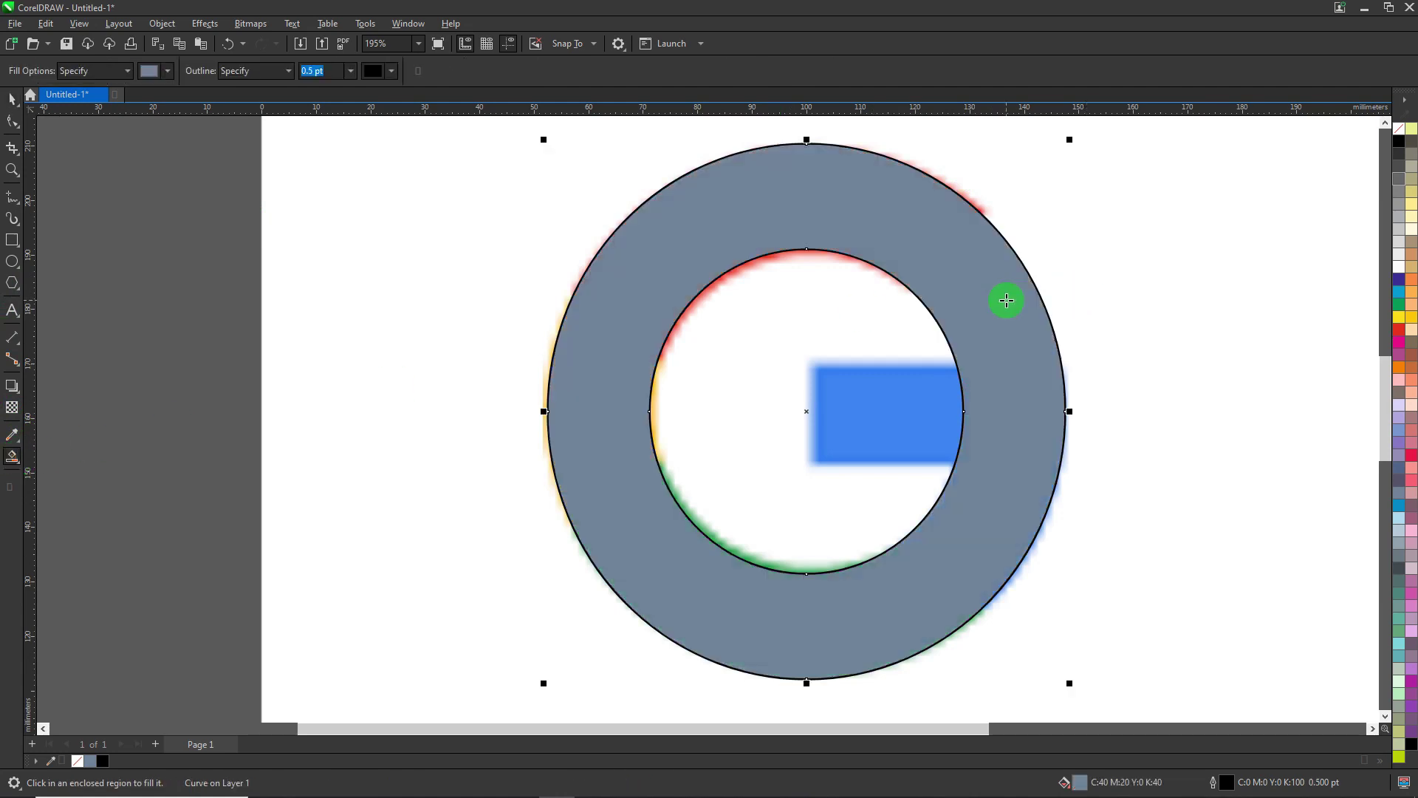
left_click(14, 100)
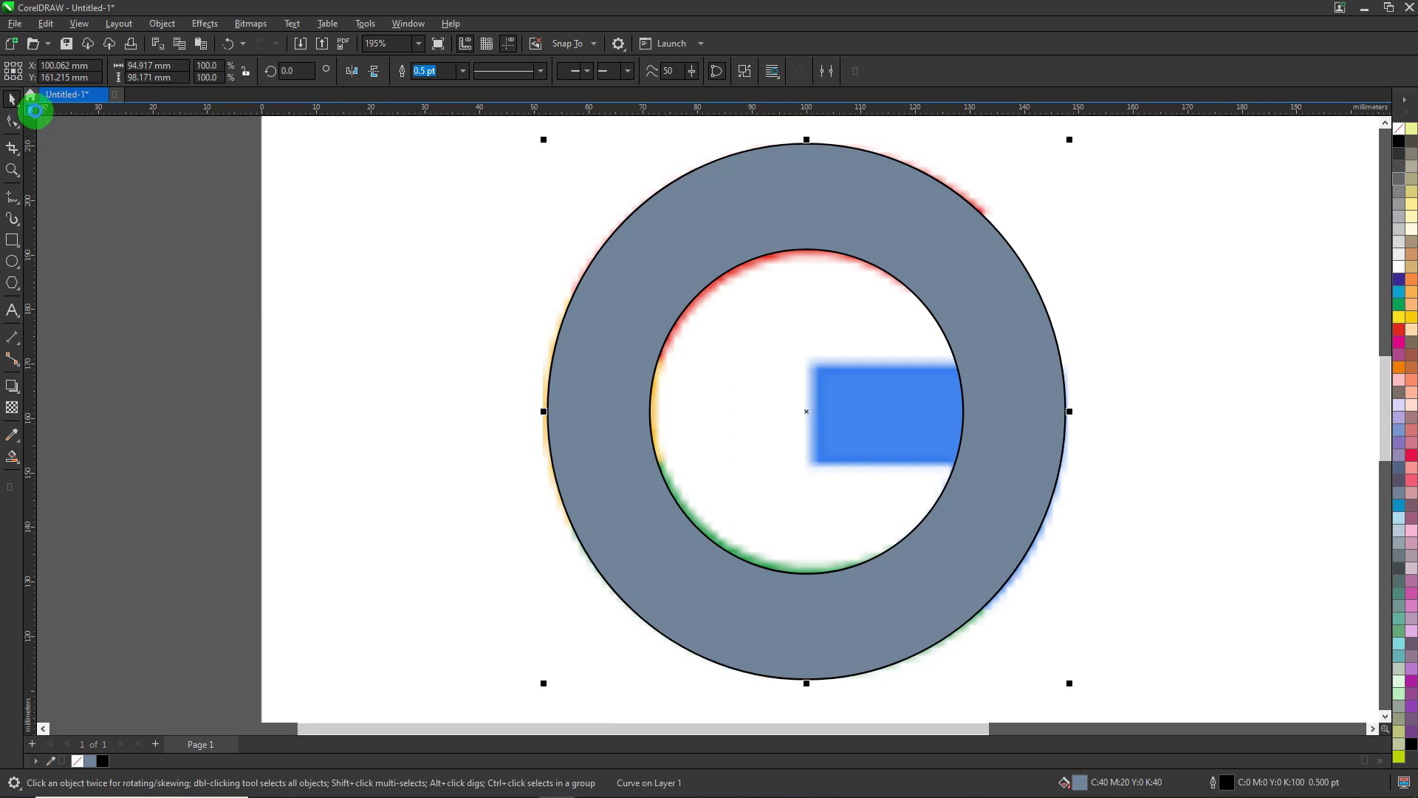
Delete the two original ellipses while keeping the ring shape, and remove the ring's fill.
key("Delete")
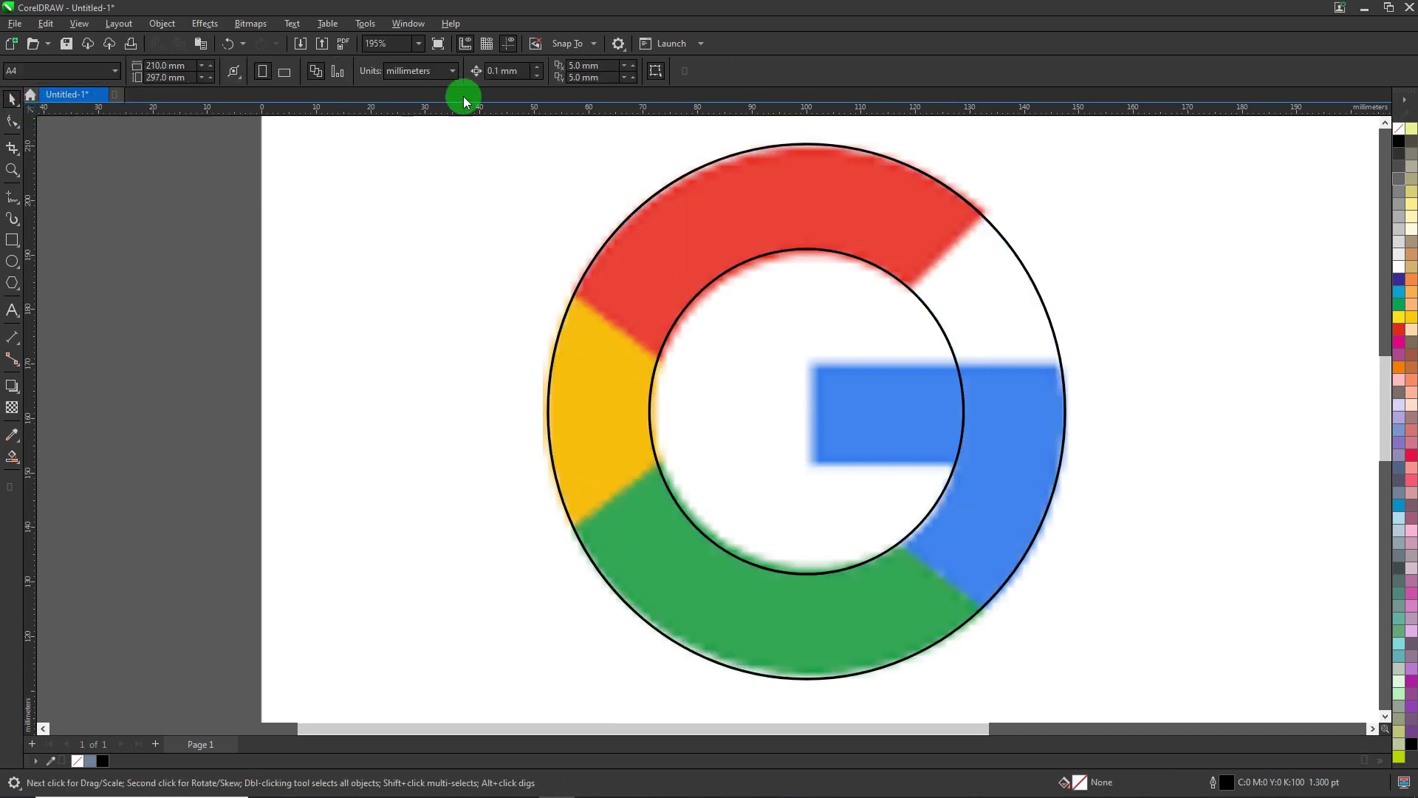
left_click(1008, 246)
key("Delete")
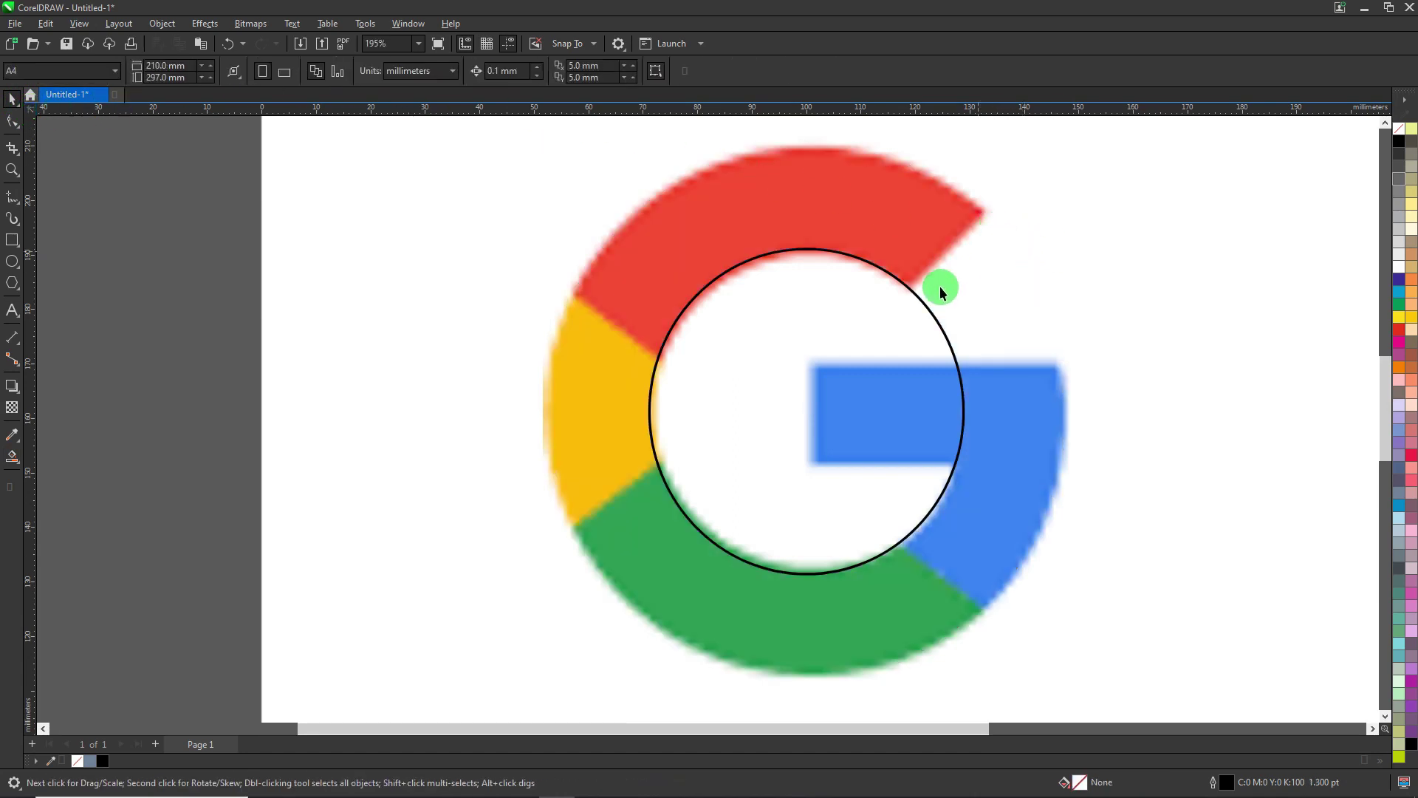
left_click(925, 308)
key("Delete")
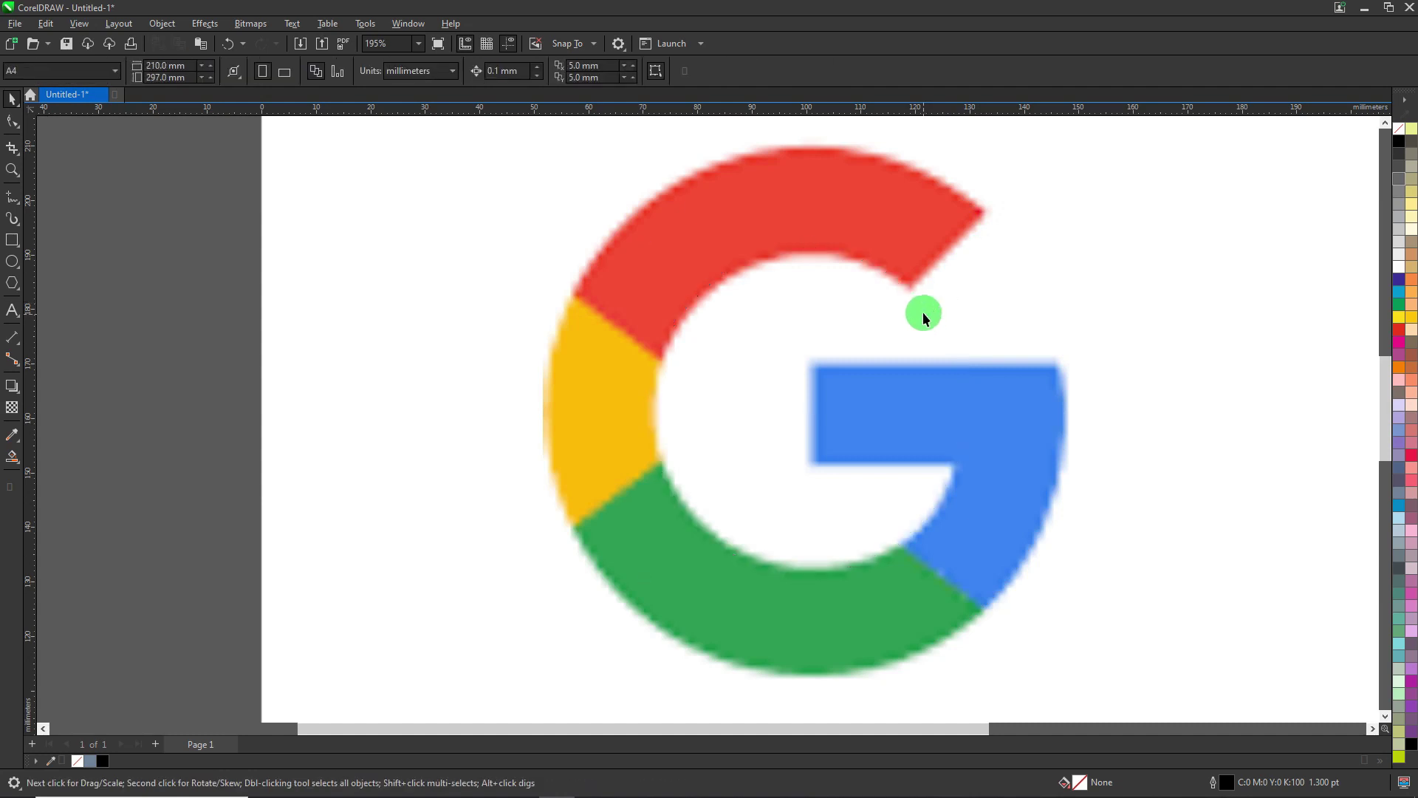
left_click(906, 250)
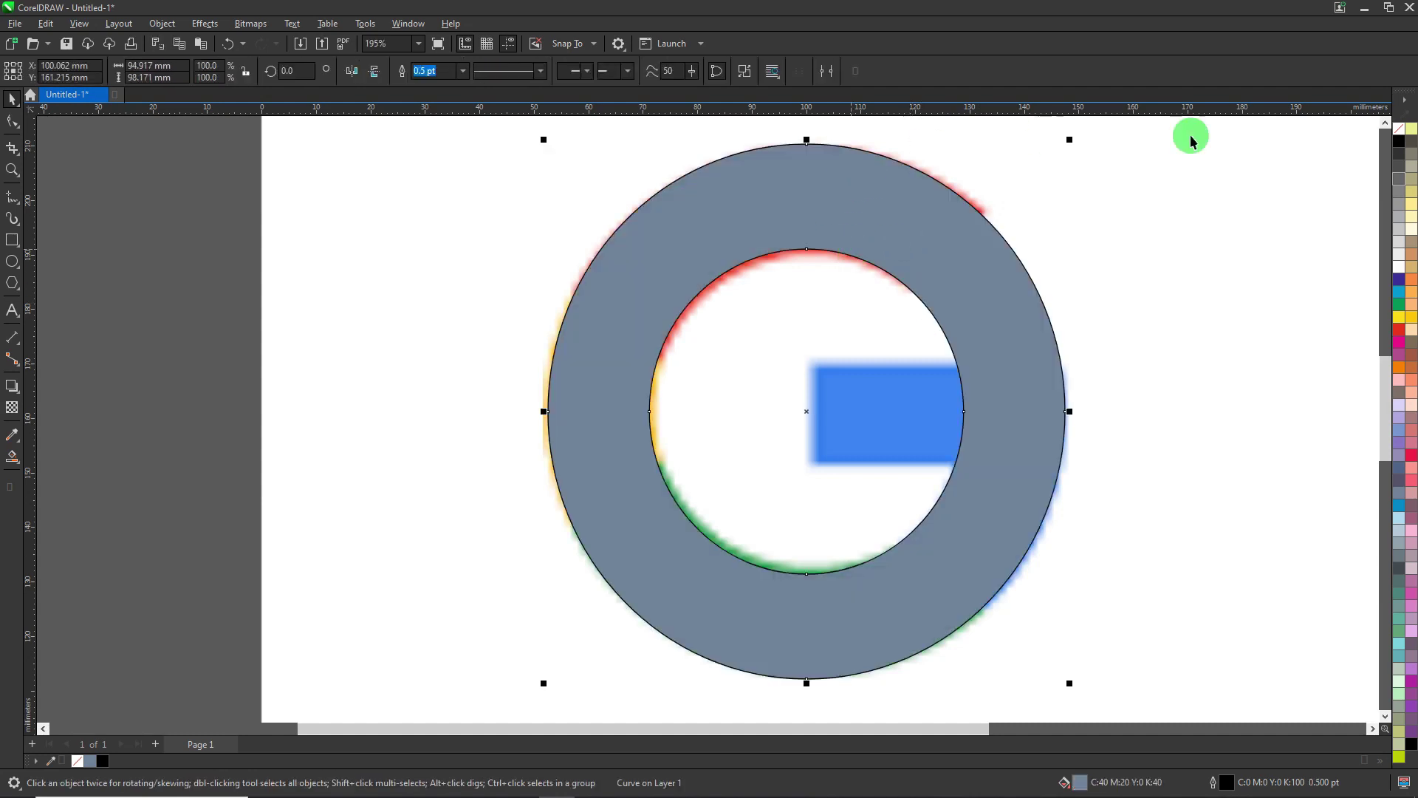
left_click(1401, 136)
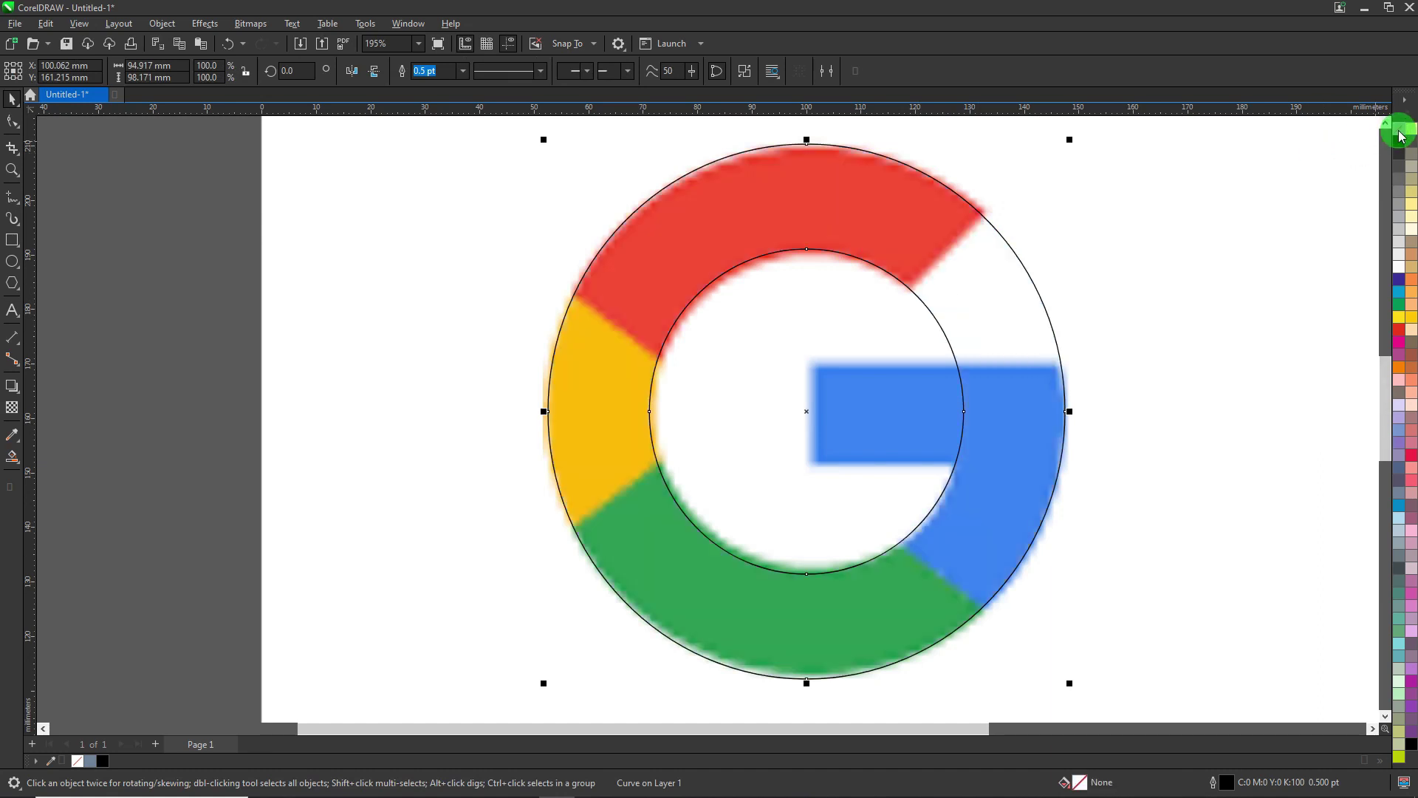
Draw a rectangle about 56.8 mm wide over the blue bar, extending past the ring, and adjust its height to about 18.1 mm.
scroll(969, 414, "up", 1)
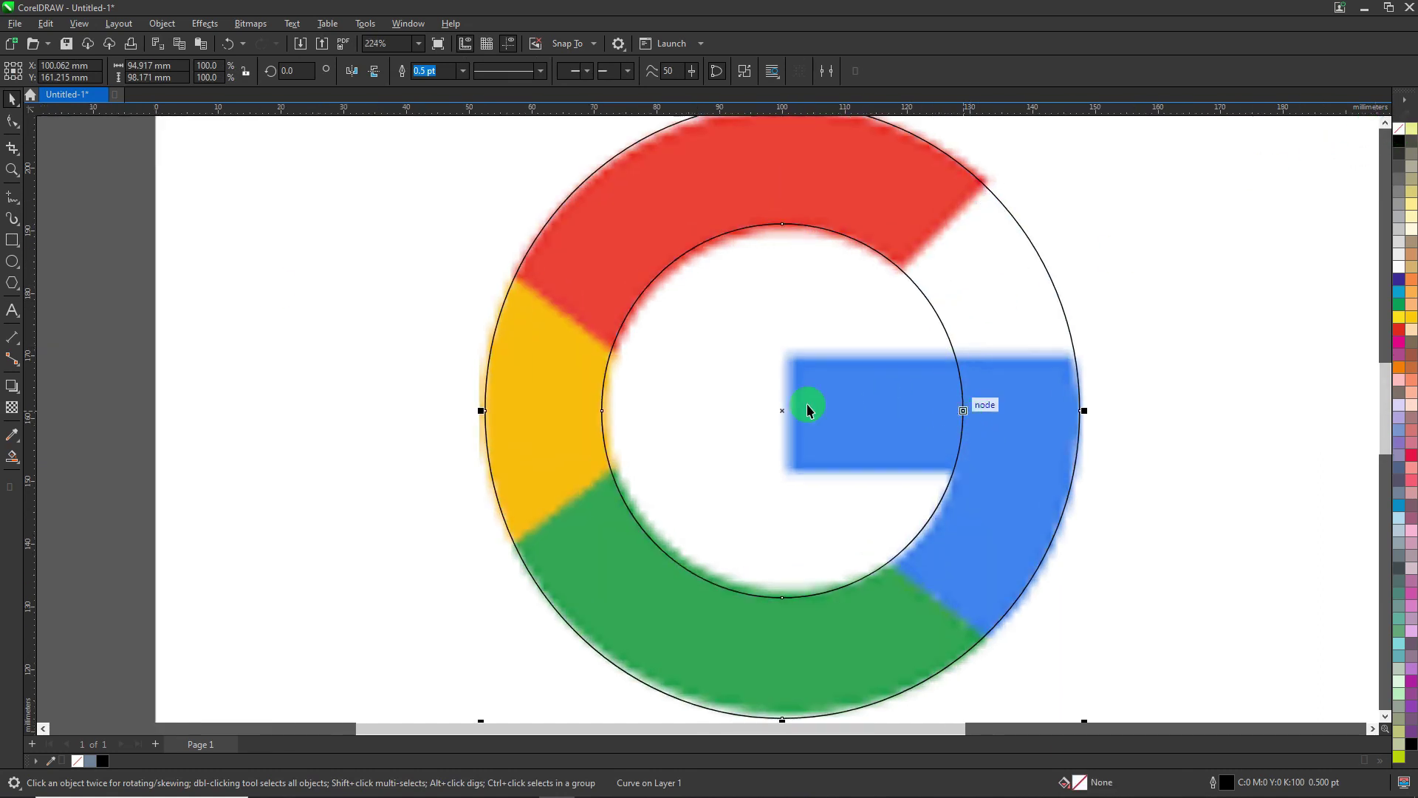
left_click(12, 239)
scroll(871, 417, "up", 1)
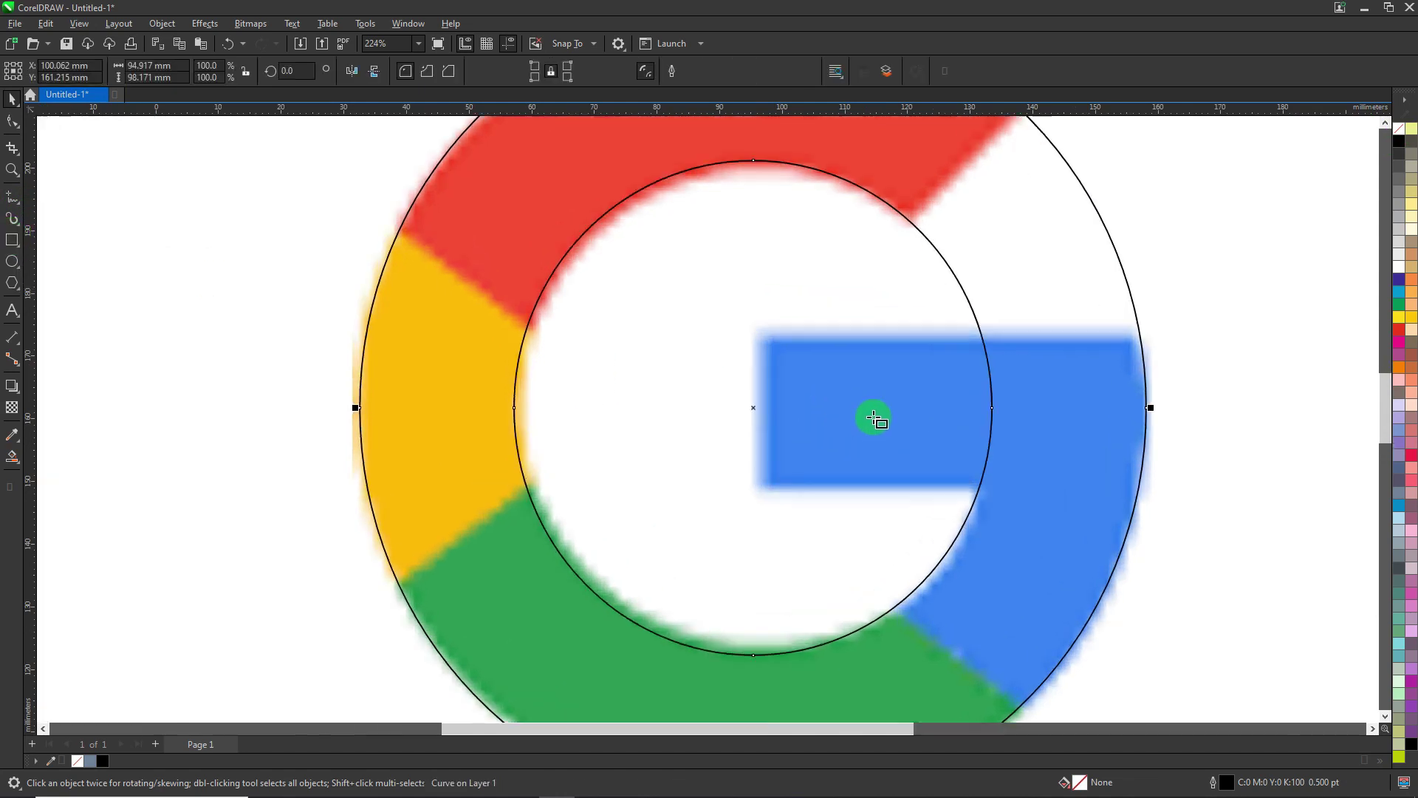
left_click_drag(765, 331, 1235, 487)
left_click(11, 98)
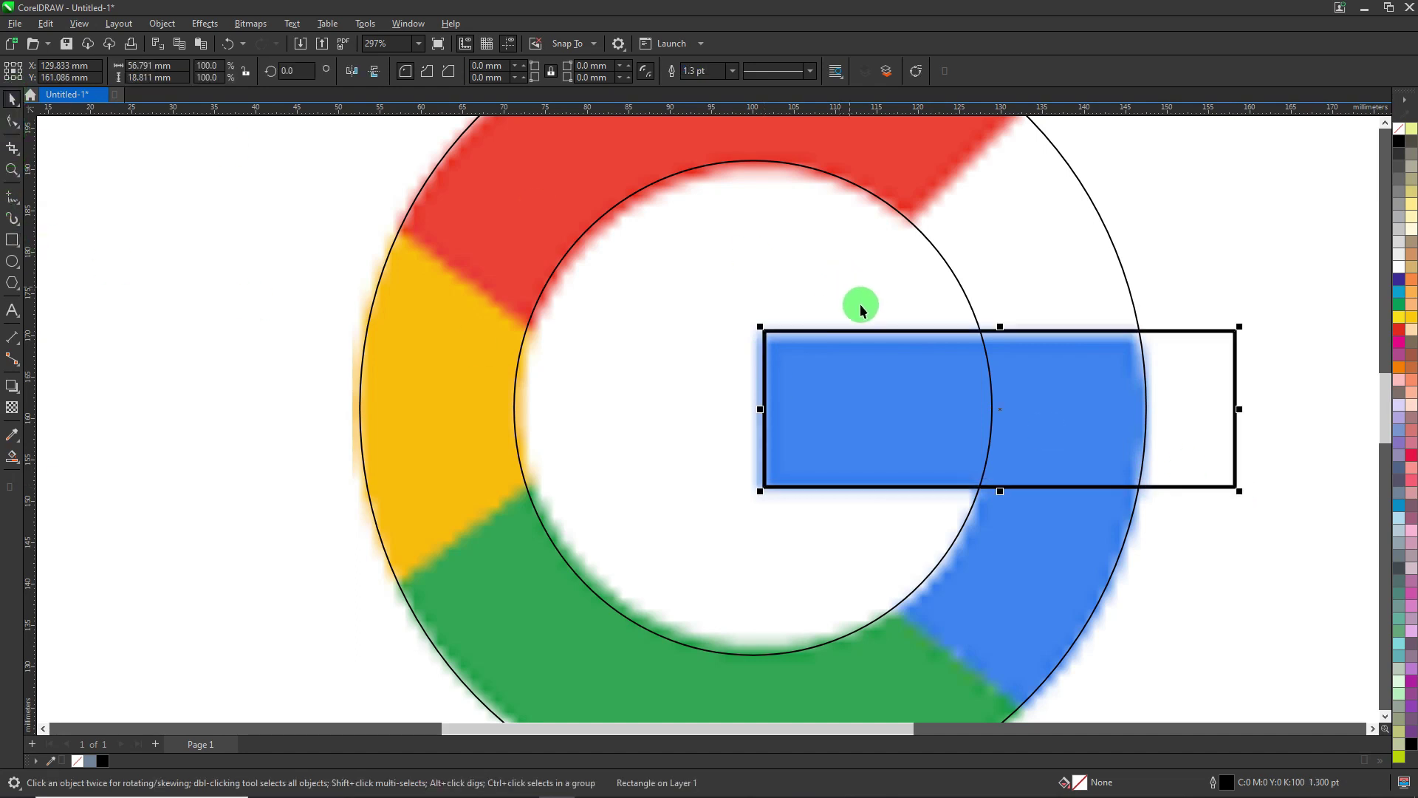
scroll(1036, 335, "up", 1)
left_click_drag(1002, 325, 1006, 334)
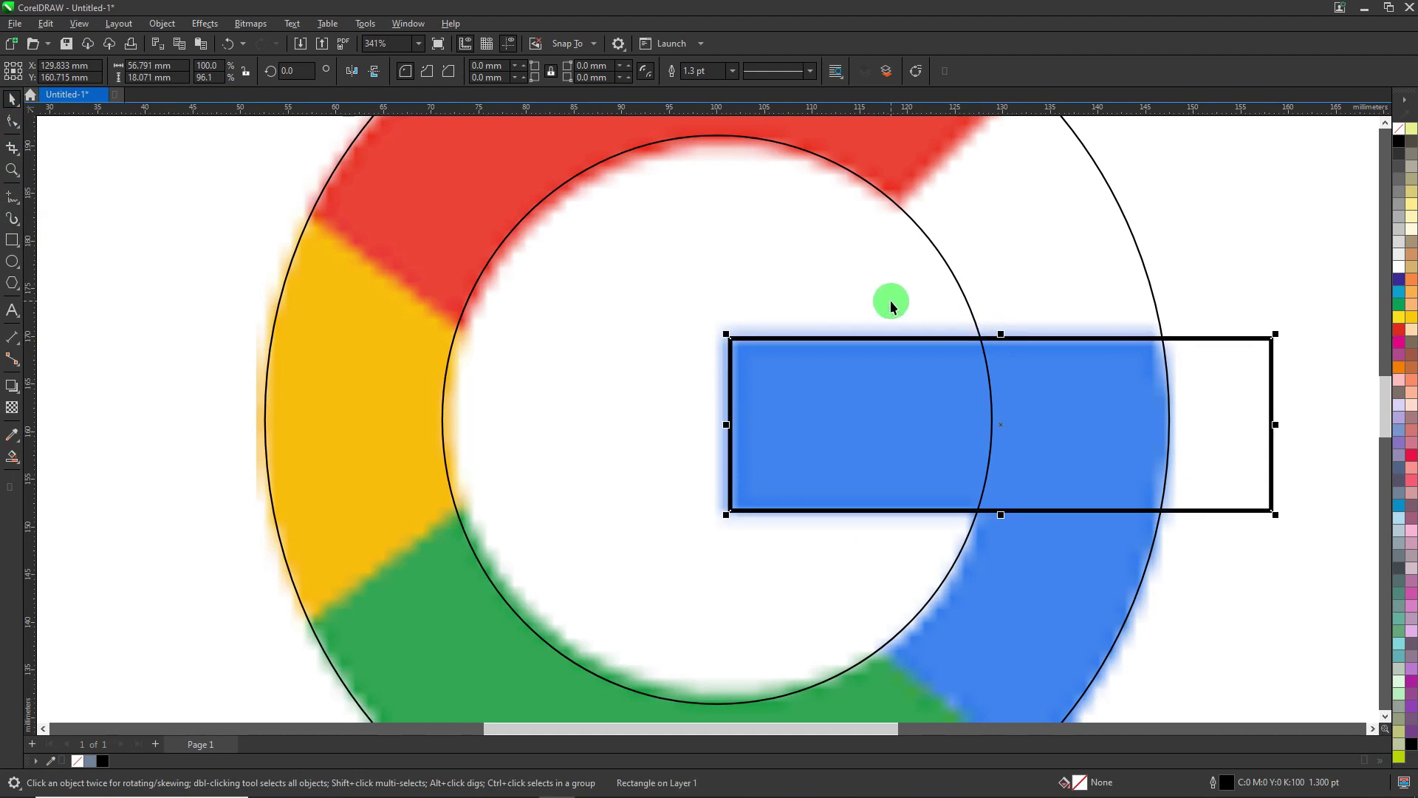
Smart-fill the part of the rectangle inside the inner contour and the part overlapping the ring.
left_click(12, 456)
left_click(816, 399)
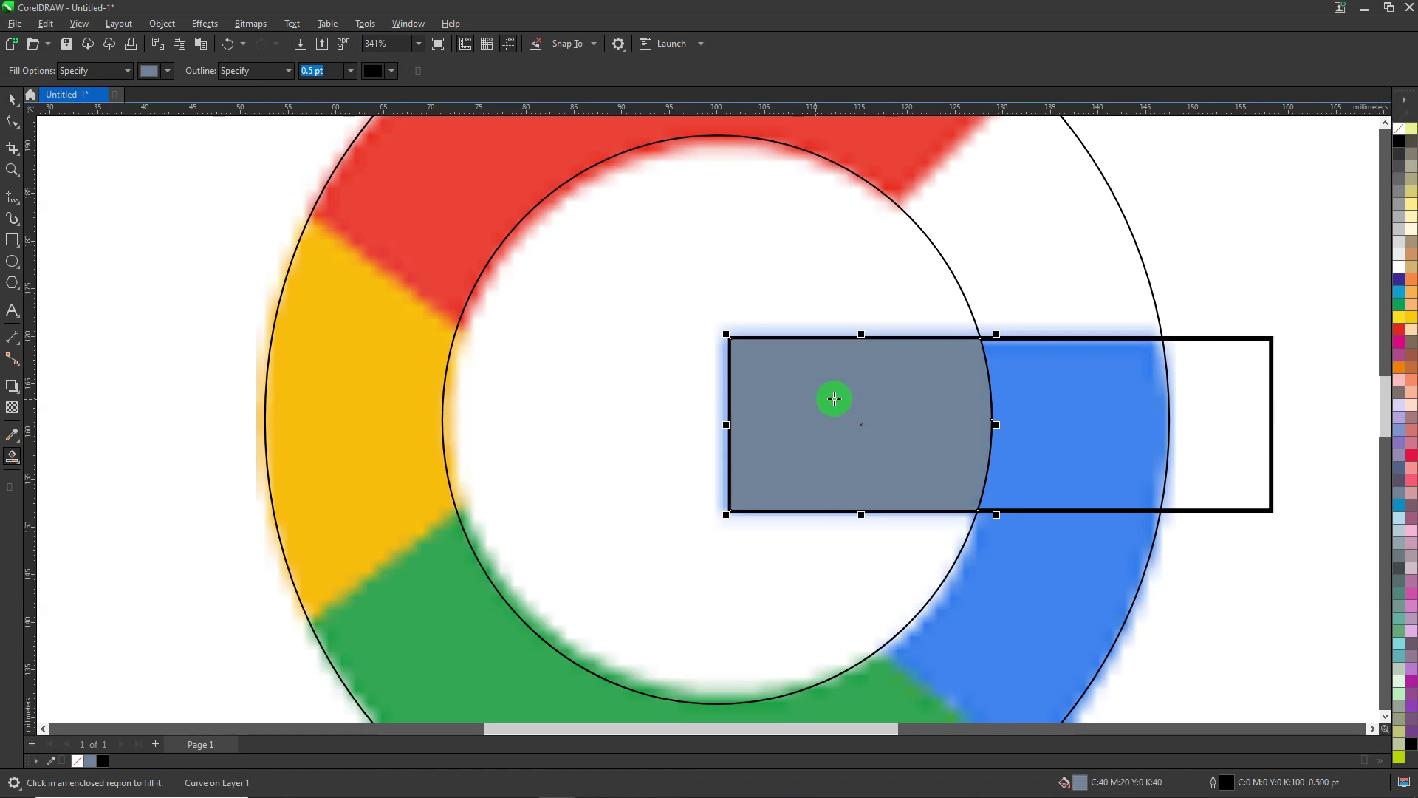
left_click(1107, 398)
scroll(927, 351, "down", 3)
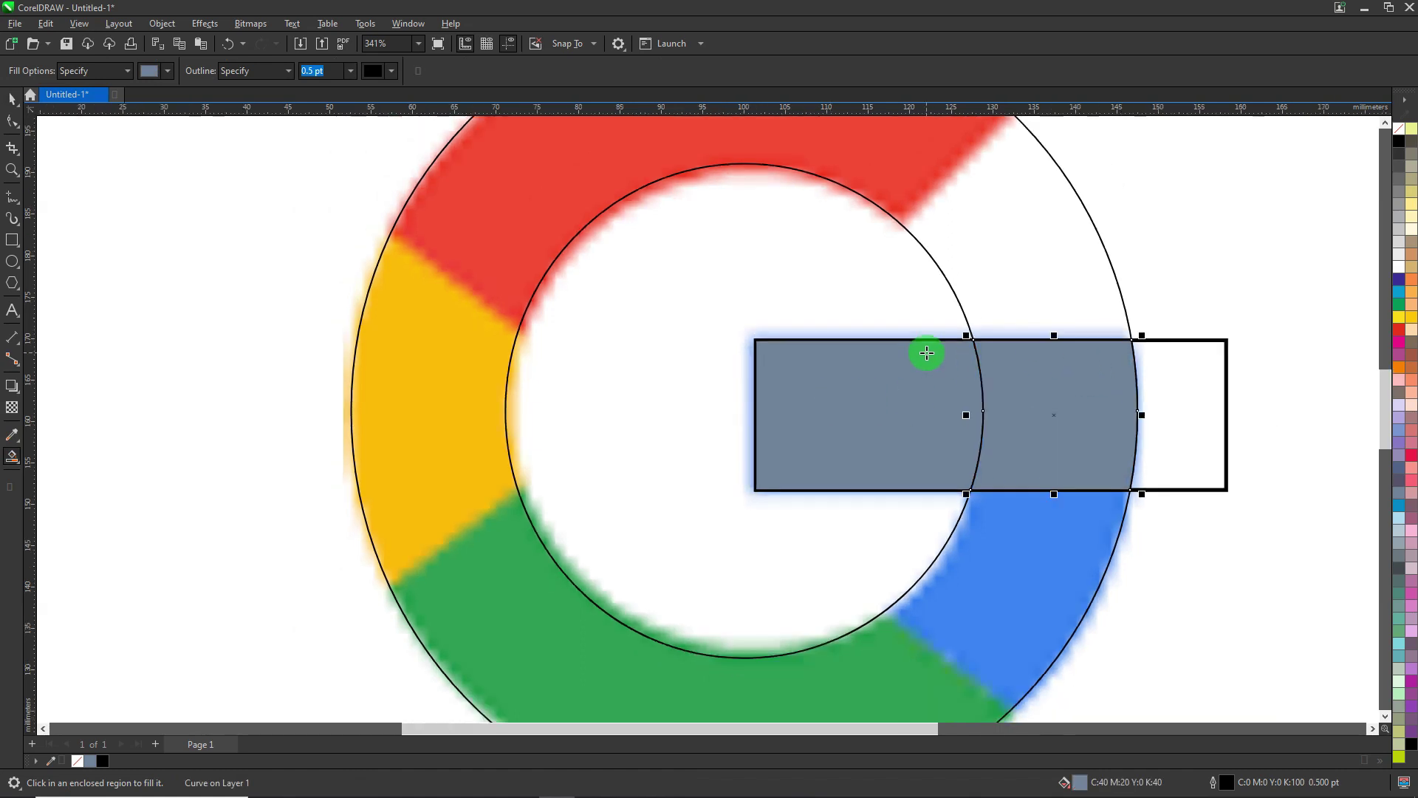
scroll(932, 201, "up", 1)
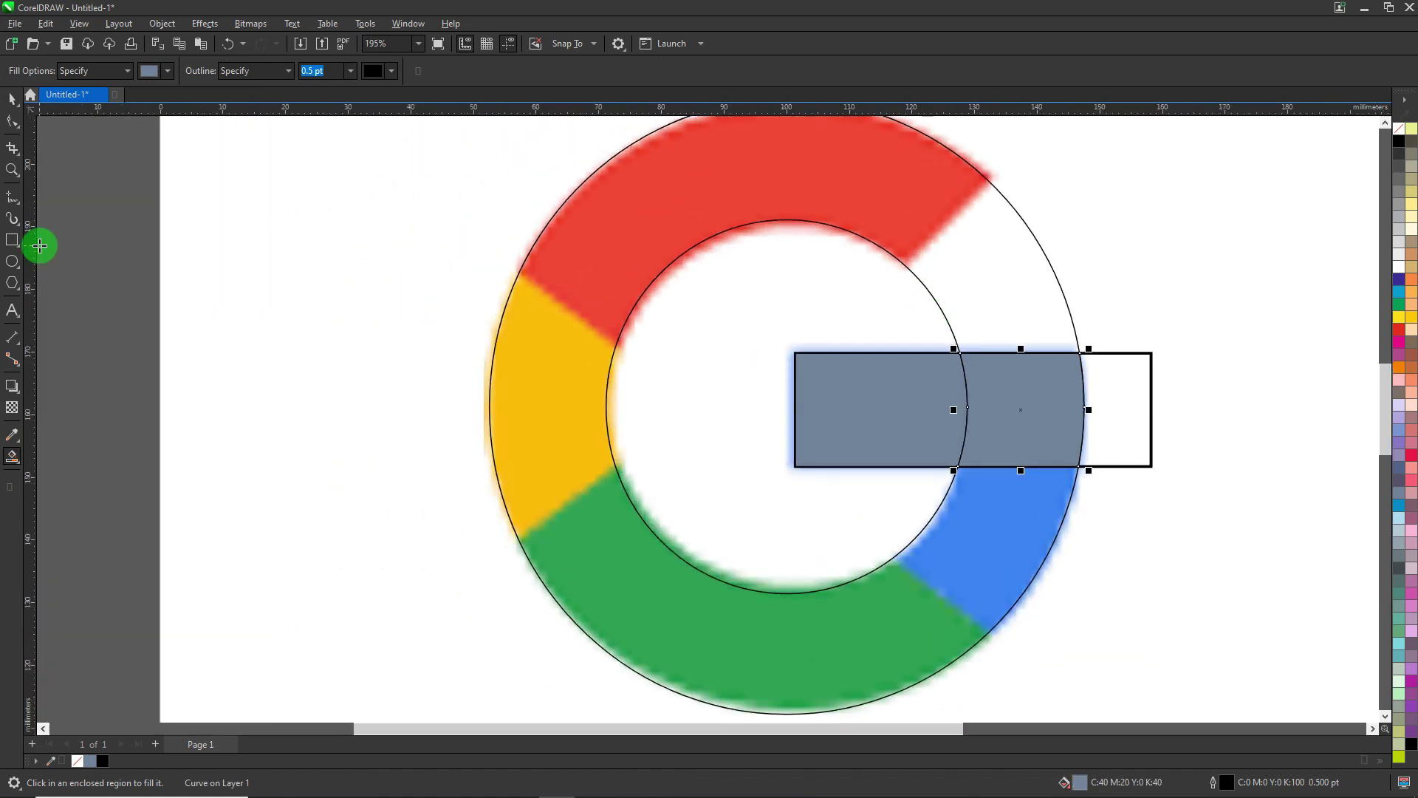
Draw a straight diagonal line along the red segment's cut end, crossing both ring contours, spanning about 22.5 × 23.8 mm.
left_click(20, 200)
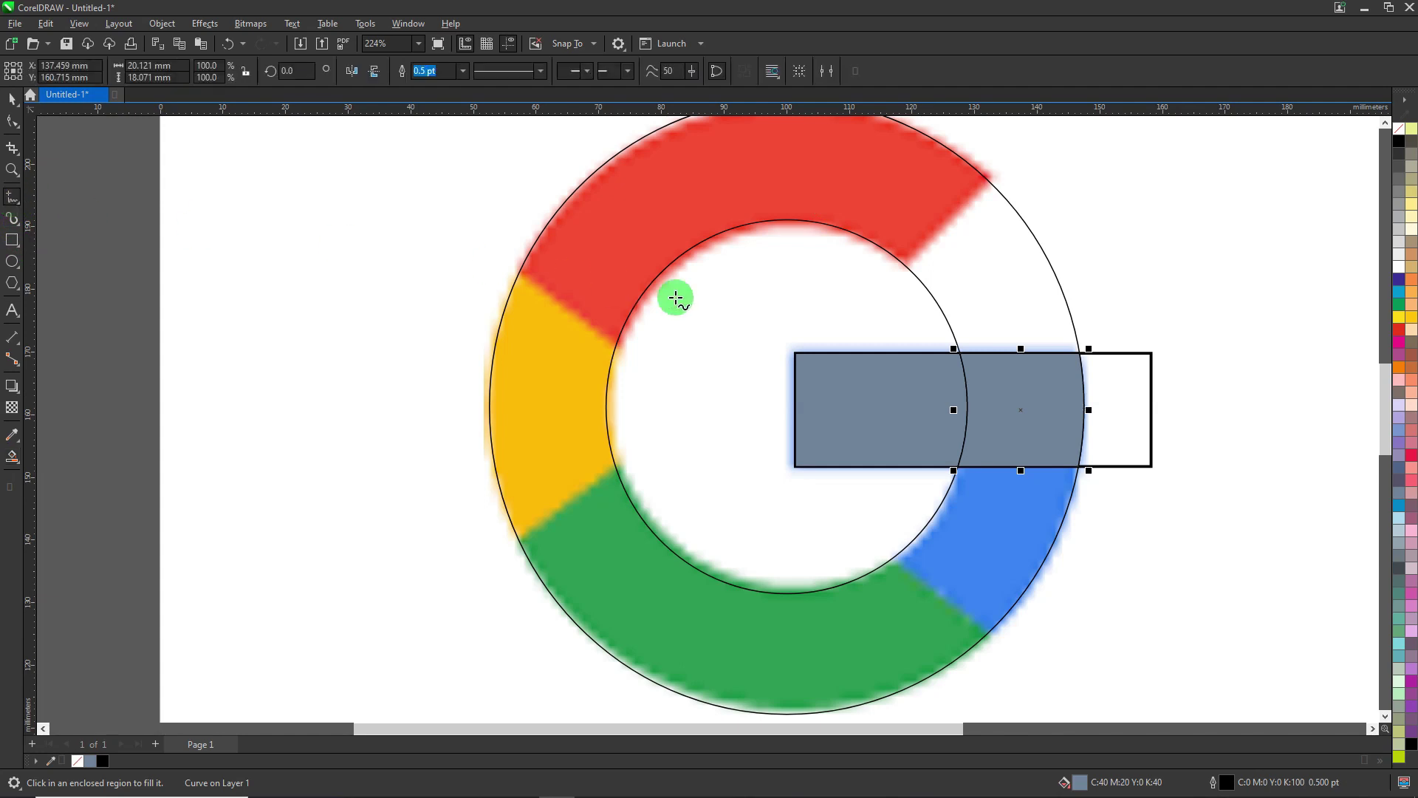
scroll(700, 323, "down", 1)
scroll(701, 322, "up", 1)
scroll(862, 295, "down", 1)
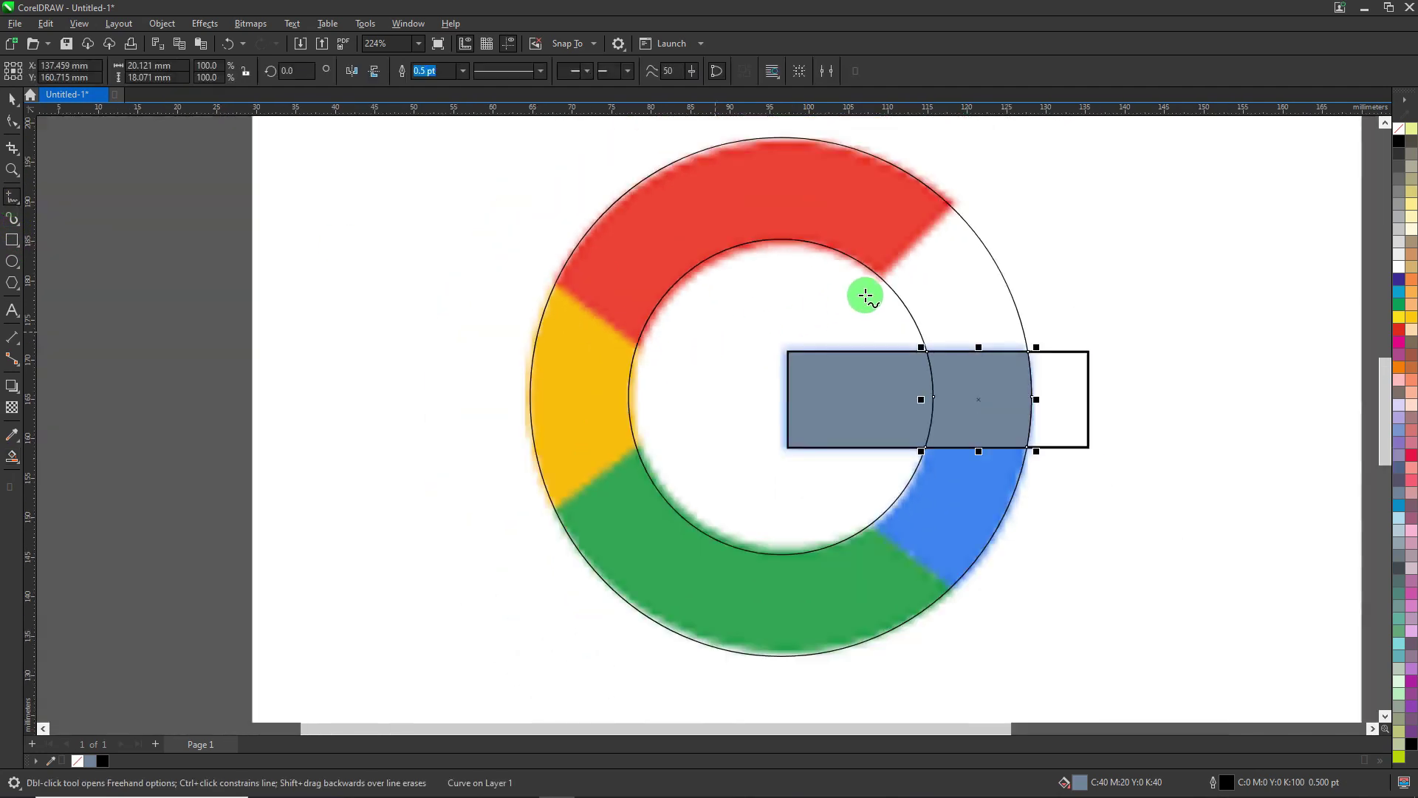
scroll(908, 244, "up", 1)
left_click(992, 169)
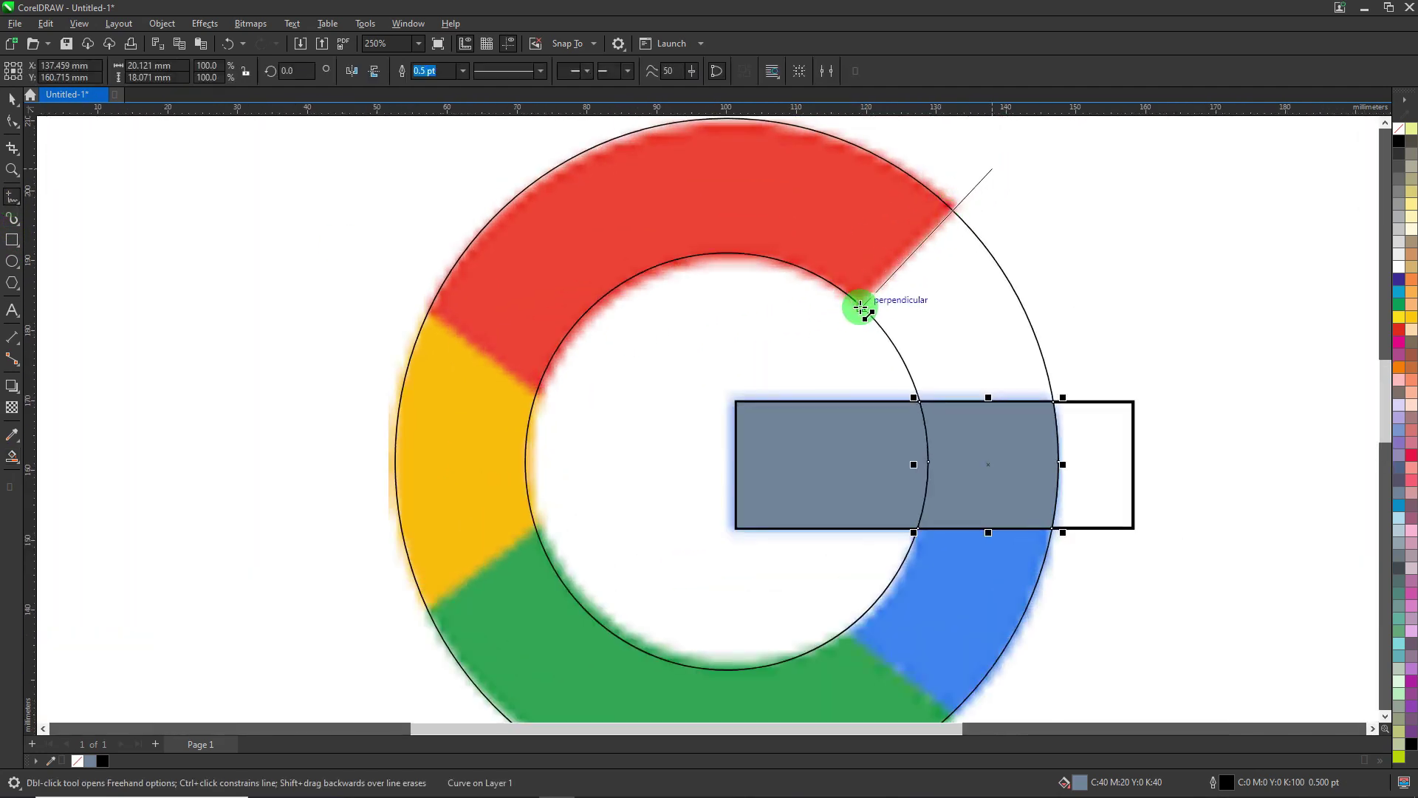
left_click(836, 336)
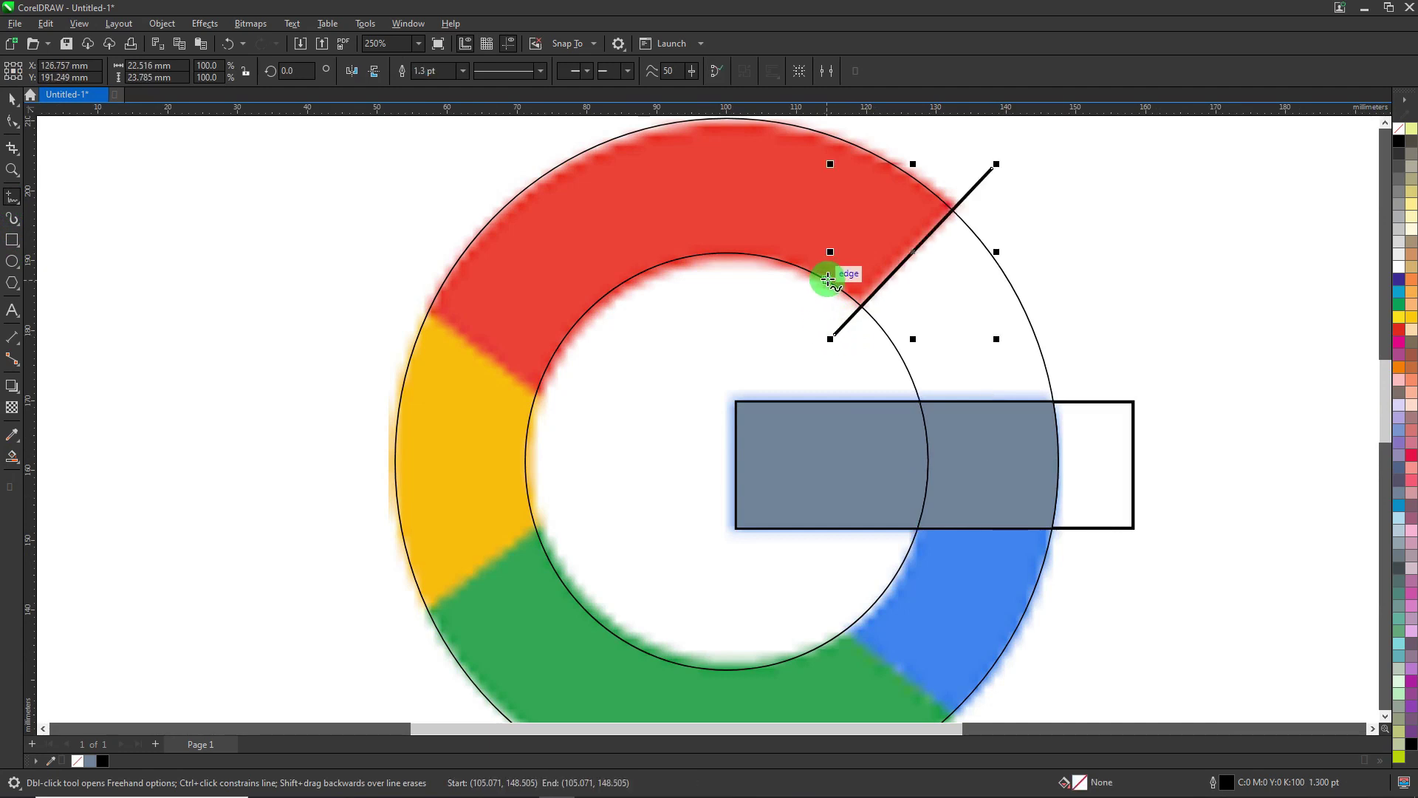
Draw straight lines along the red-yellow boundary, about 24.4 × 18.3 mm, and the yellow-green boundary, about 22.6 × 17.4 mm, crossing both ring contours.
left_click(406, 291)
left_click(577, 420)
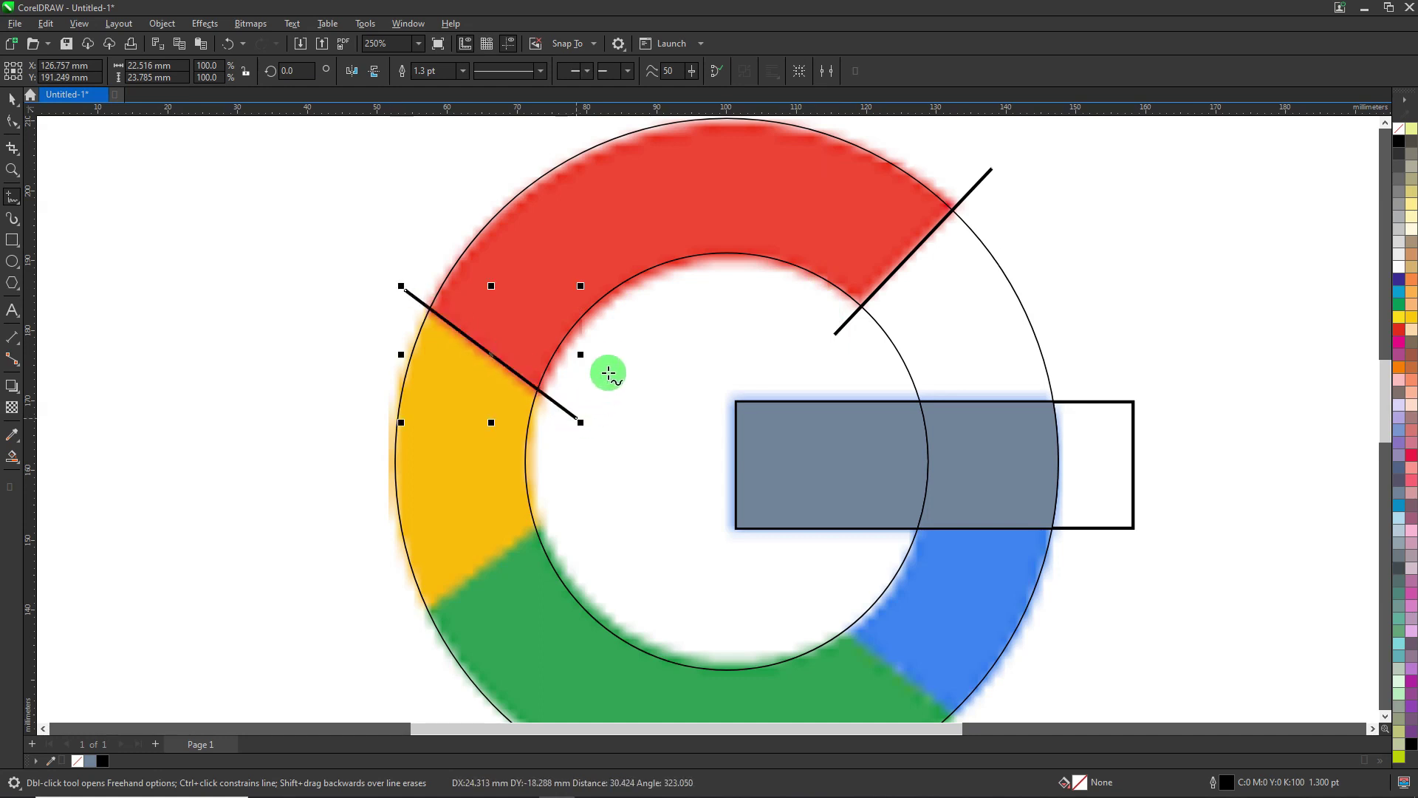
scroll(560, 436, "down", 1)
scroll(468, 579, "up", 1)
left_click(586, 457)
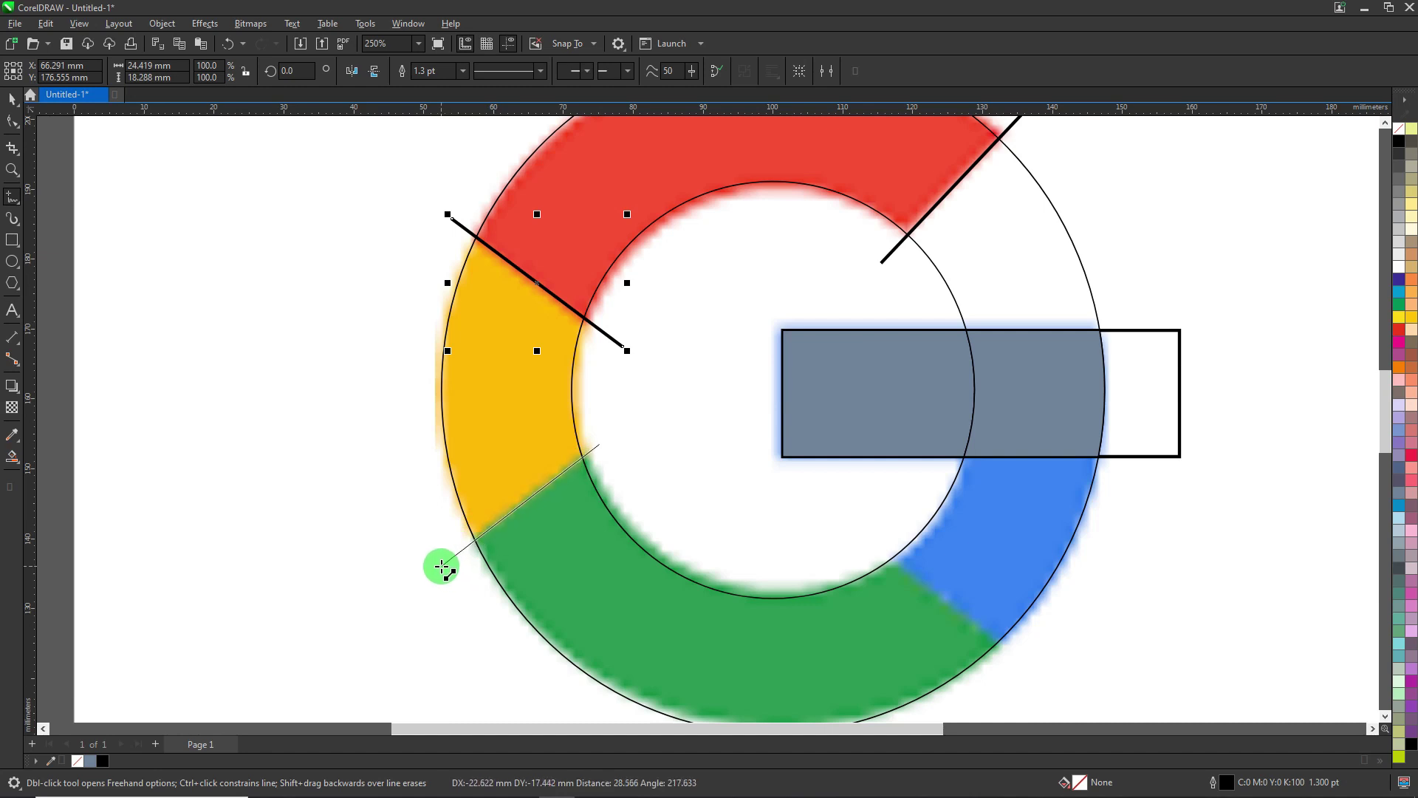
left_click(442, 568)
Draw a straight line along the green-blue boundary, crossing both ring contours and spanning about 23.5 × 18.7 mm.
scroll(563, 408, "down", 1)
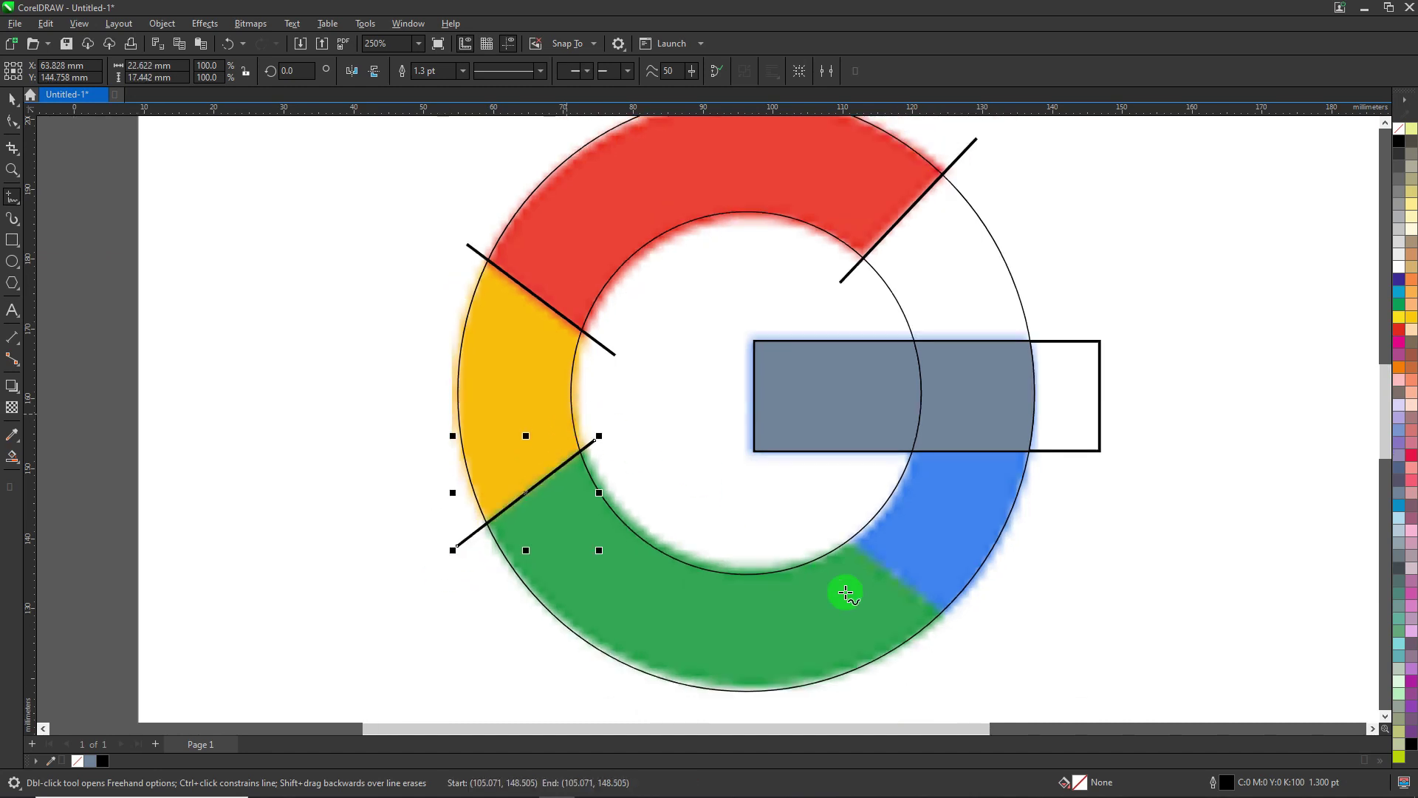
left_click(839, 535)
left_click(981, 649)
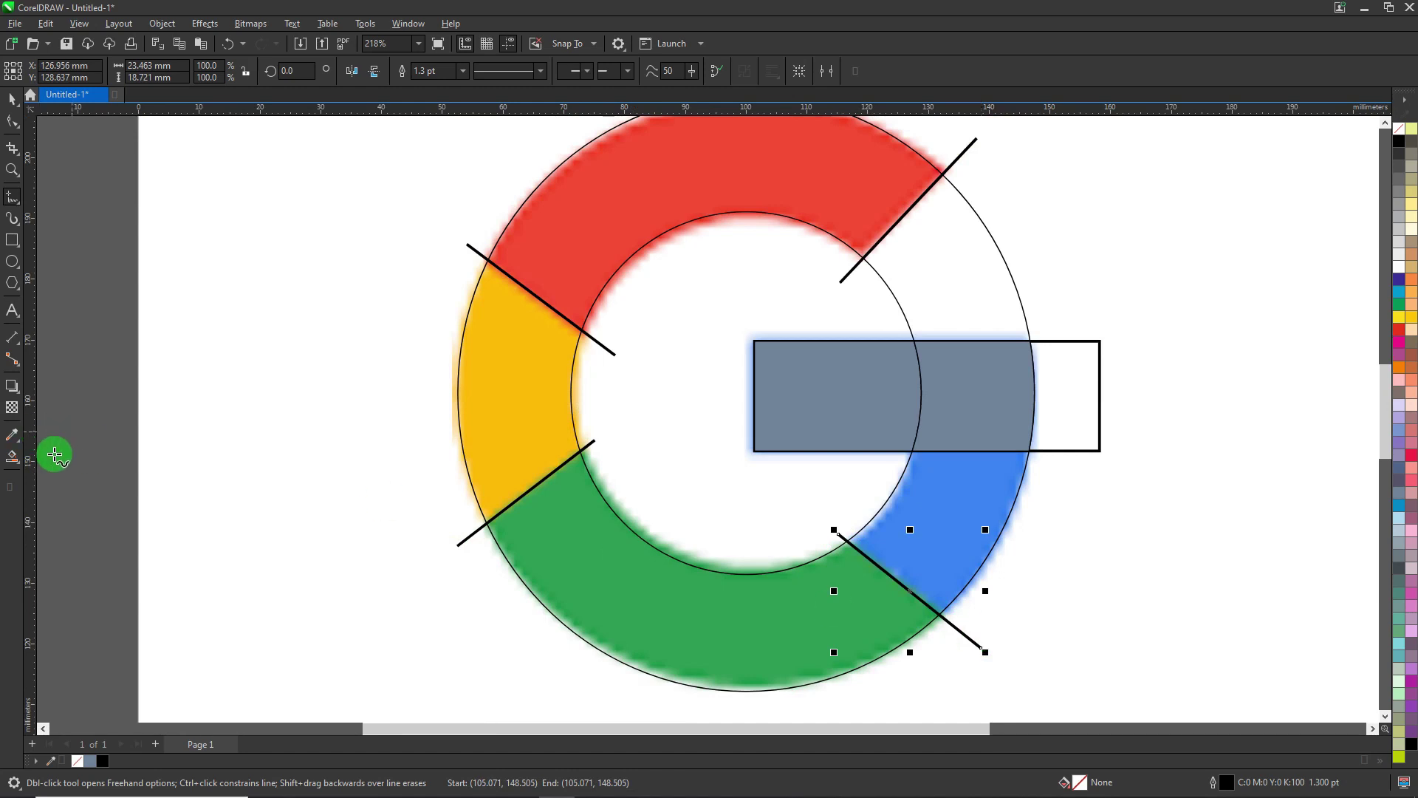
Smart-fill the ring's red and yellow segments, and colour the resulting shapes red (C0 M100 Y100 K0) and yellow.
left_click(12, 457)
scroll(561, 428, "down", 1)
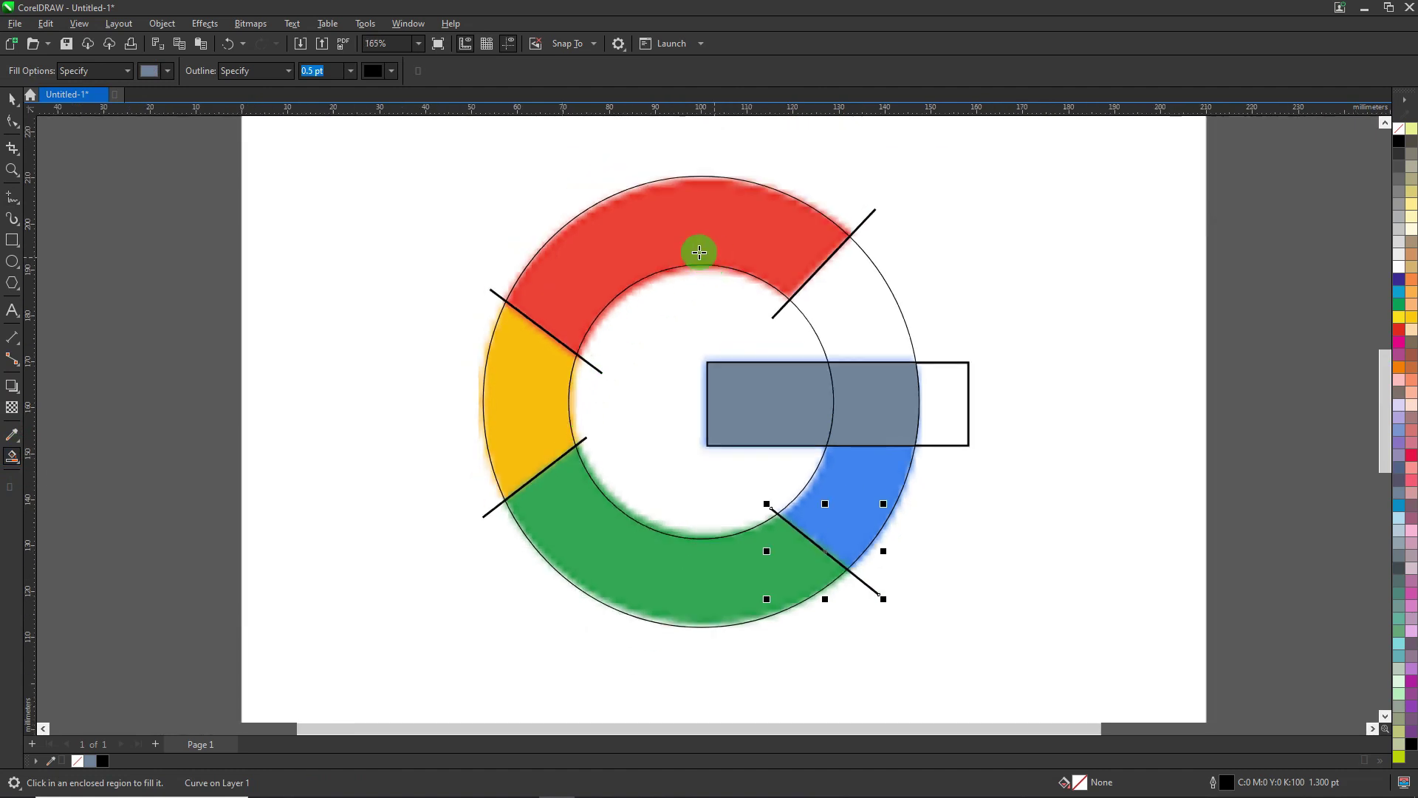
left_click(653, 219)
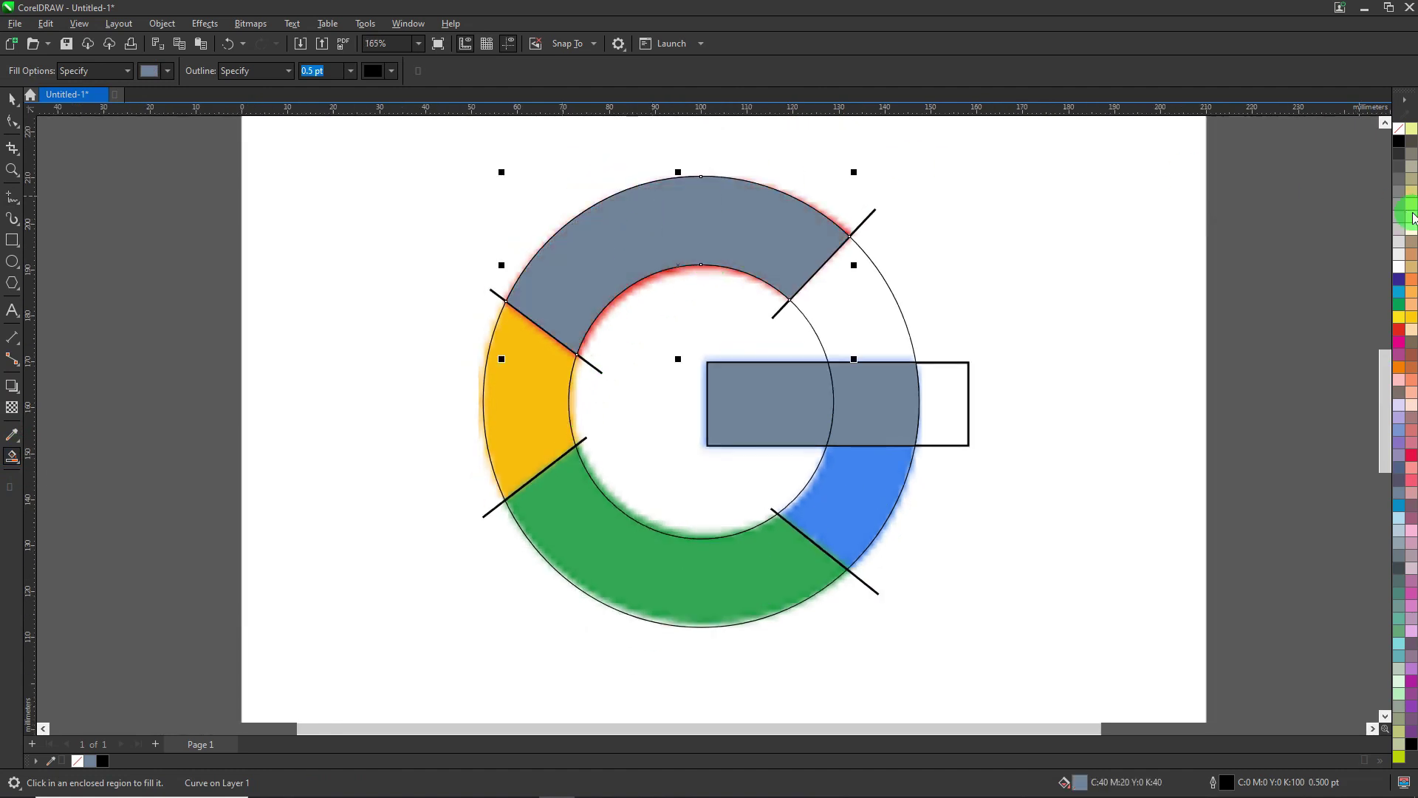
left_click(1400, 332)
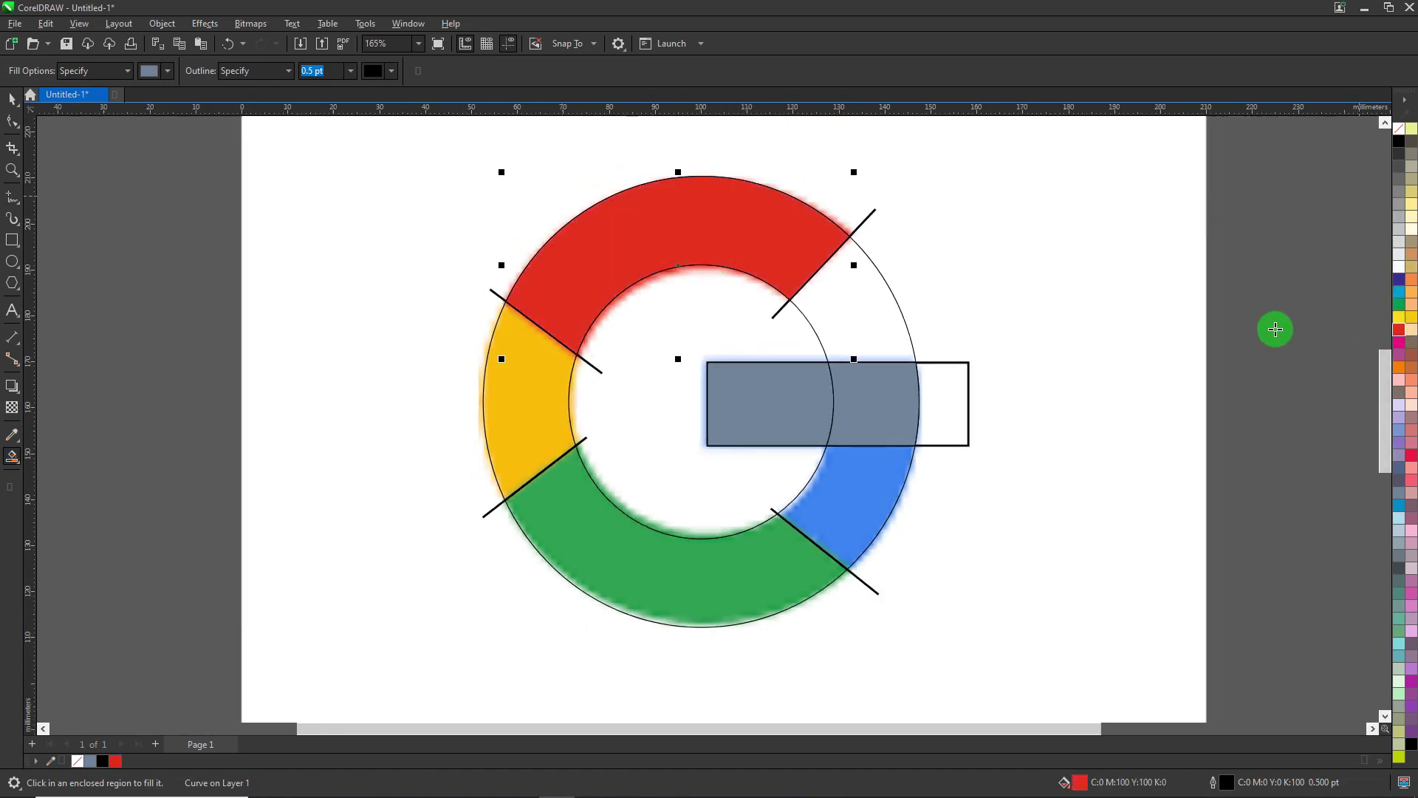
left_click(536, 369)
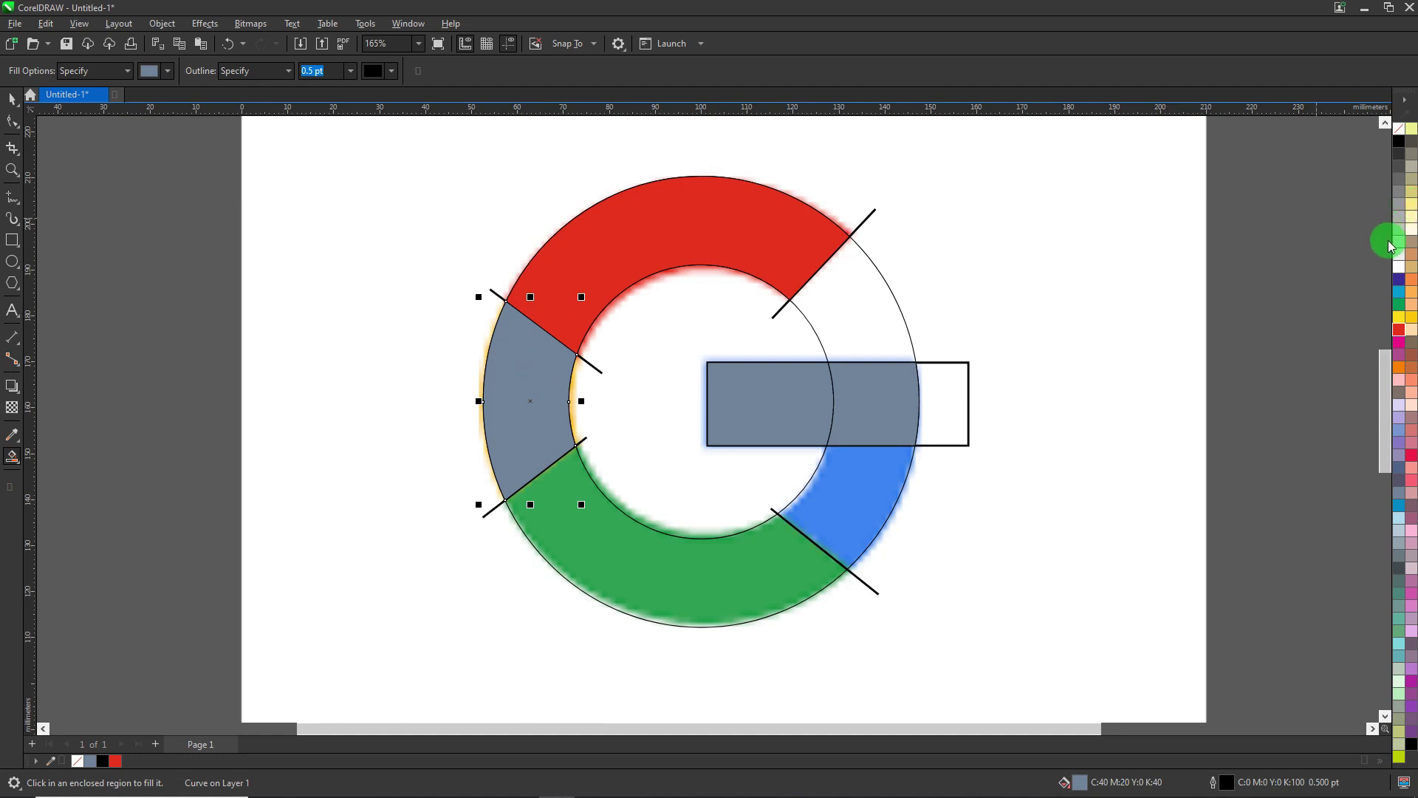
left_click(1411, 323)
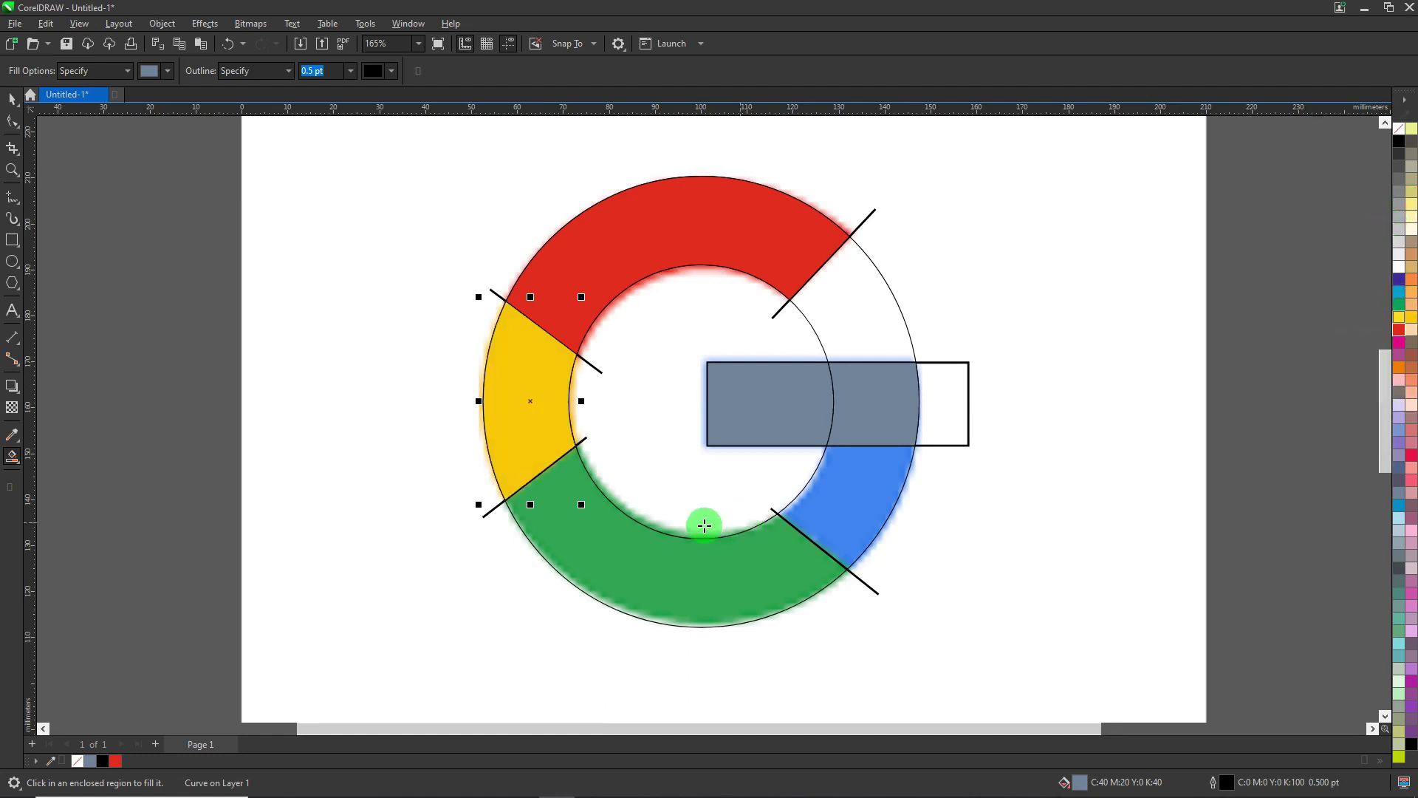
Smart-fill the ring's green and blue segments, colouring them green (C100 M0 Y100 K0) and blue (C100 M20 Y0 K0).
left_click(613, 557)
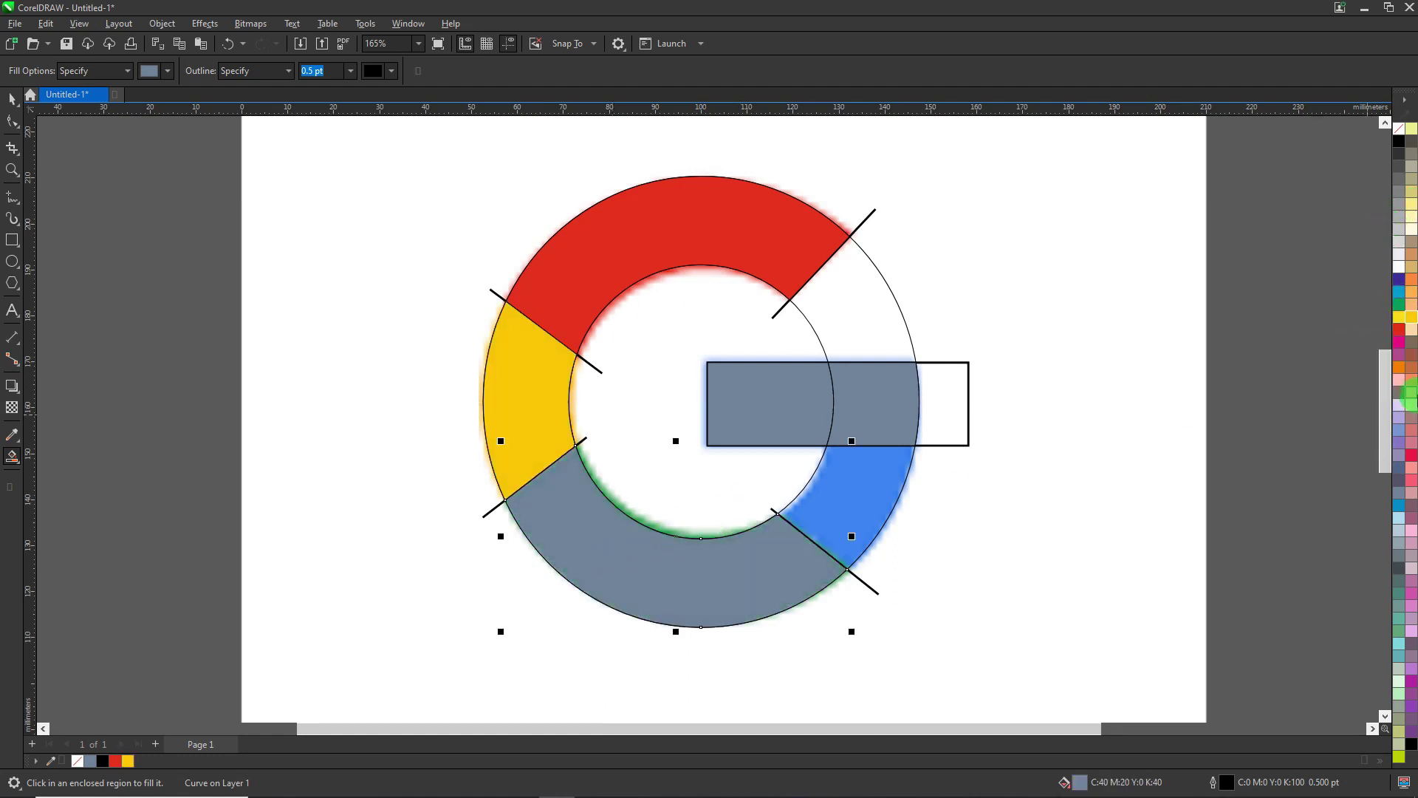
left_click(1400, 303)
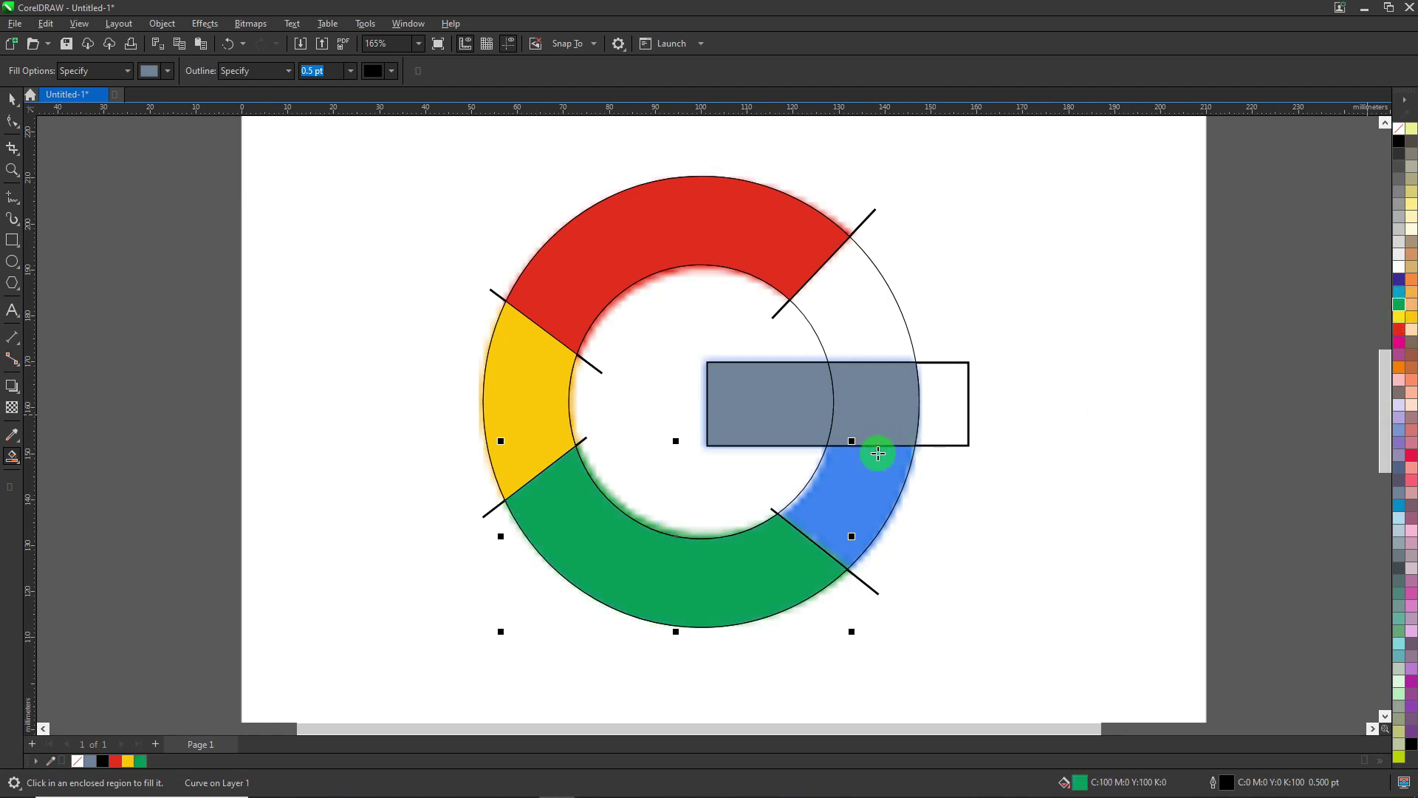
left_click(858, 478)
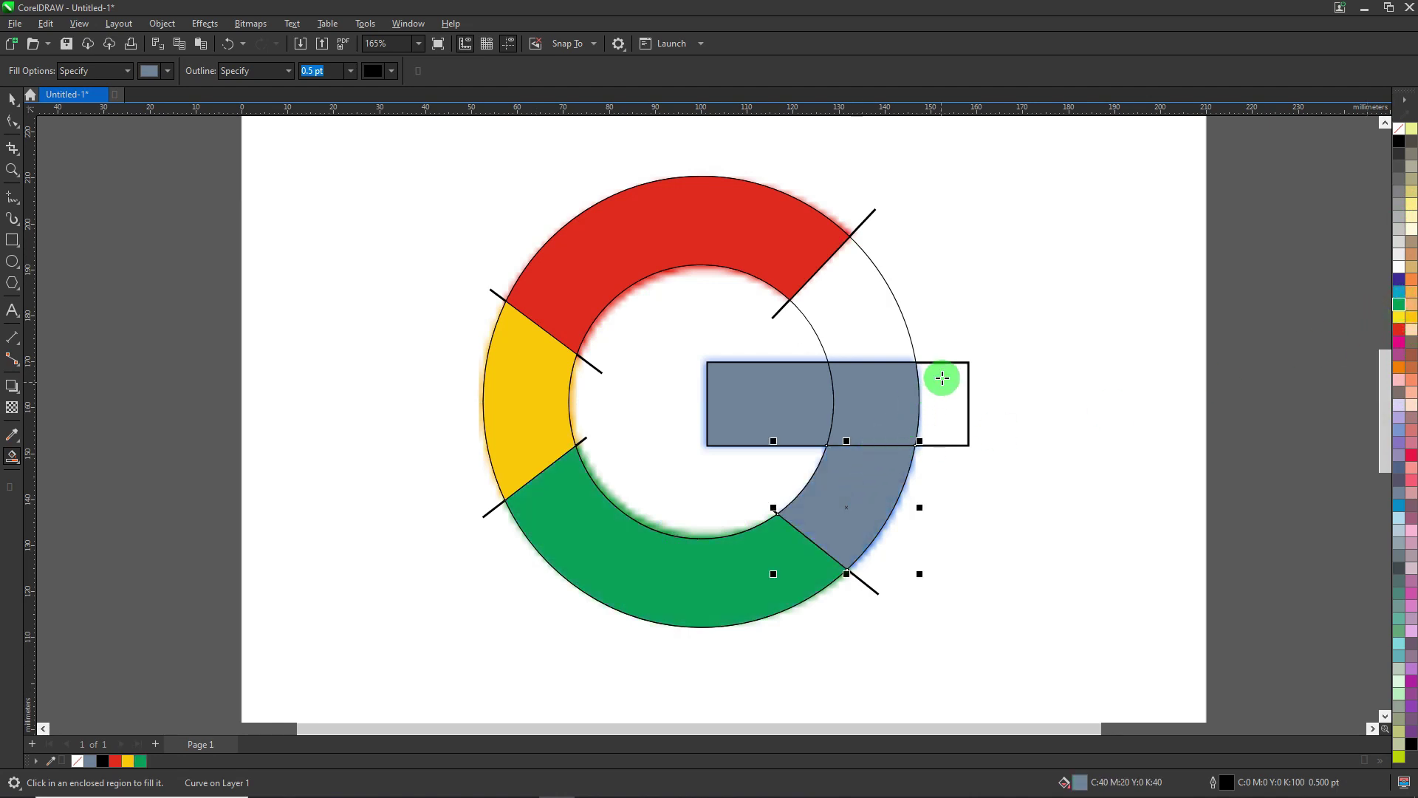
left_click(1397, 505)
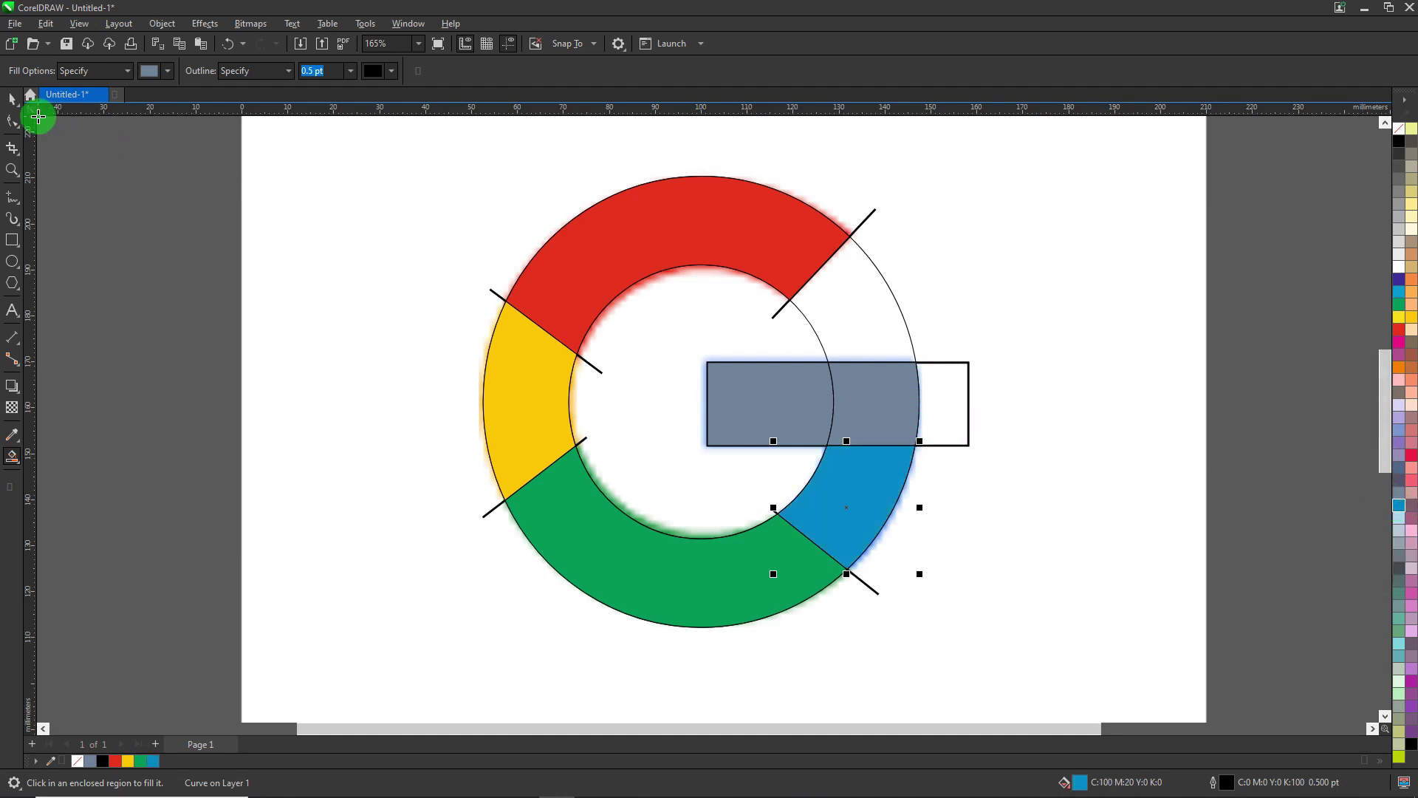
Delete the four diagonal dividing lines and the outlined rectangle around the grey bar.
left_click(13, 101)
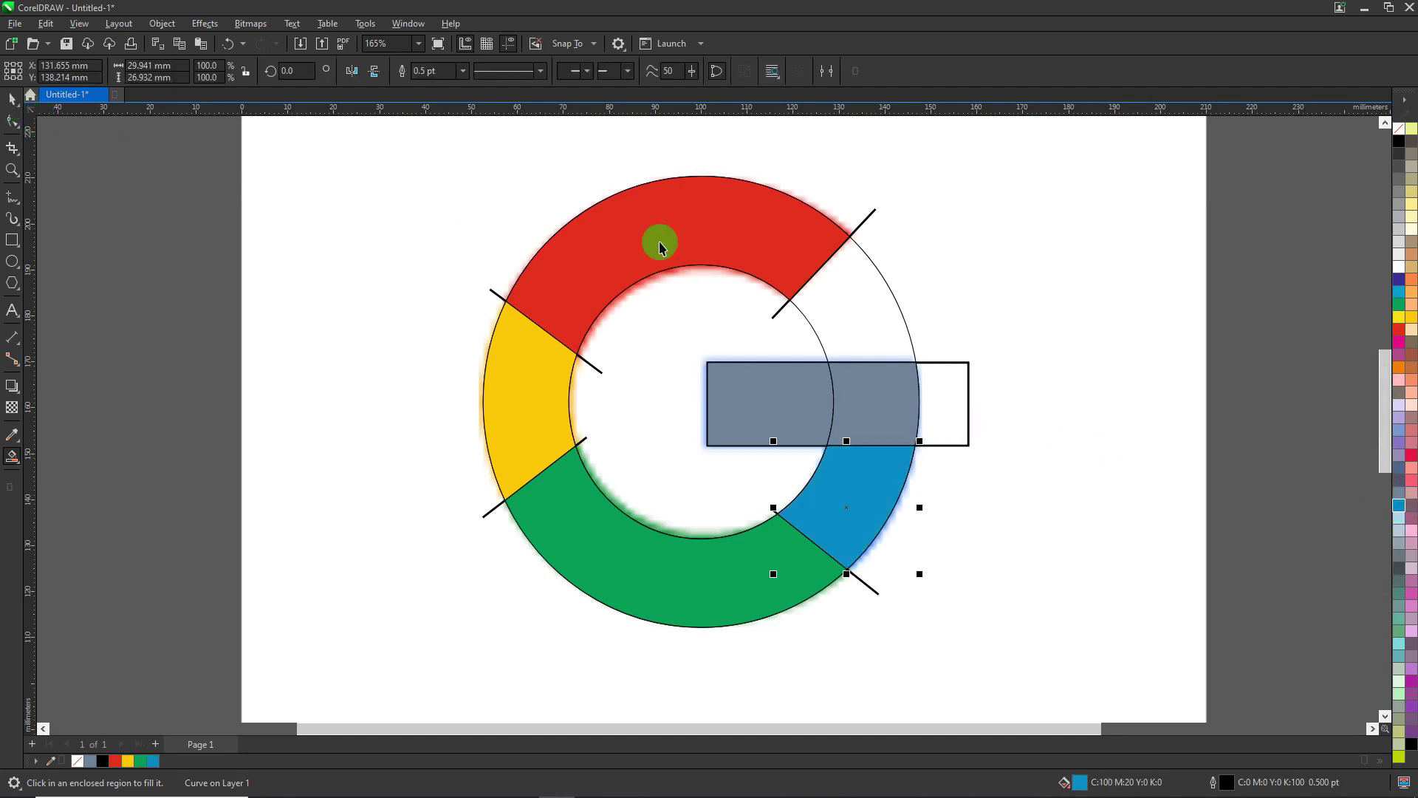
left_click(1071, 242)
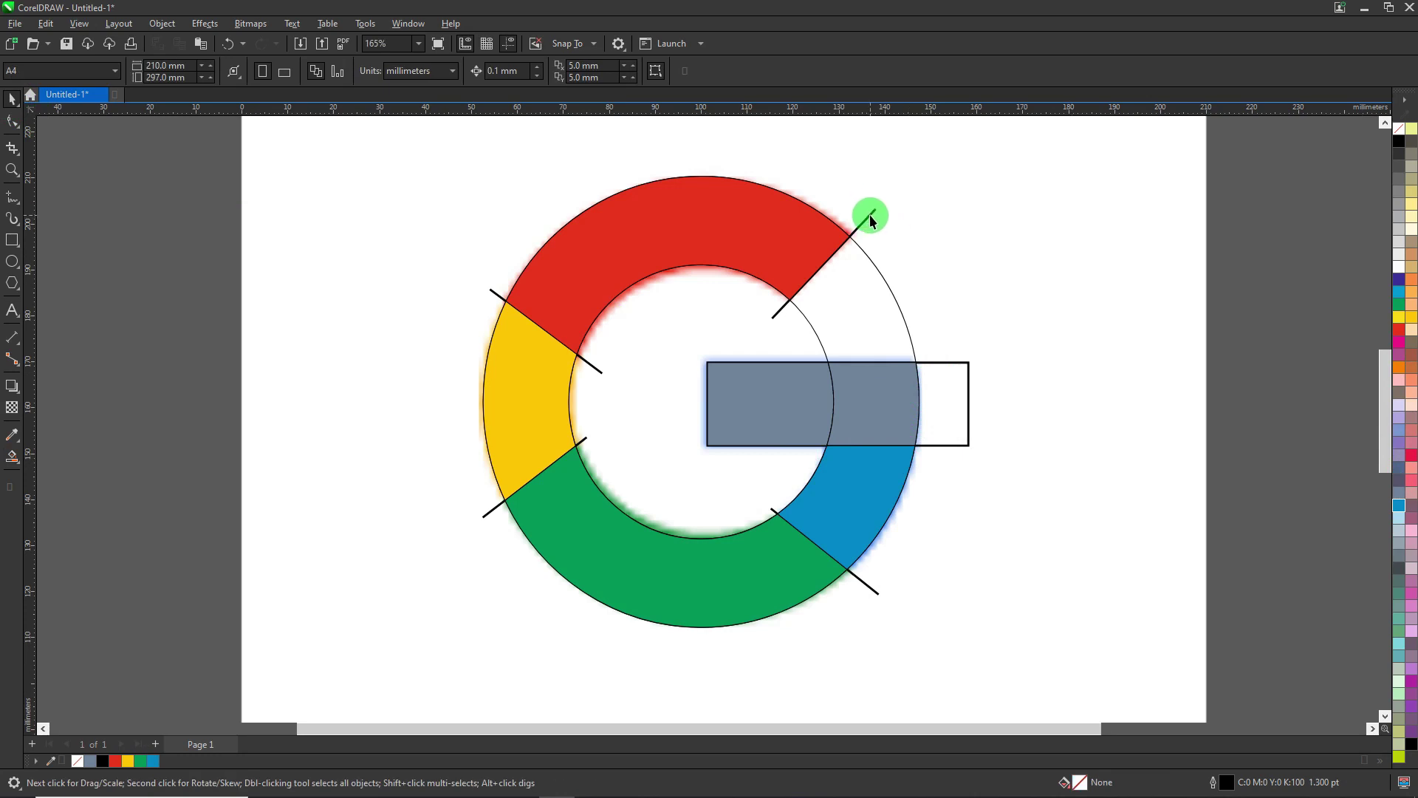
left_click(871, 216)
key("Delete")
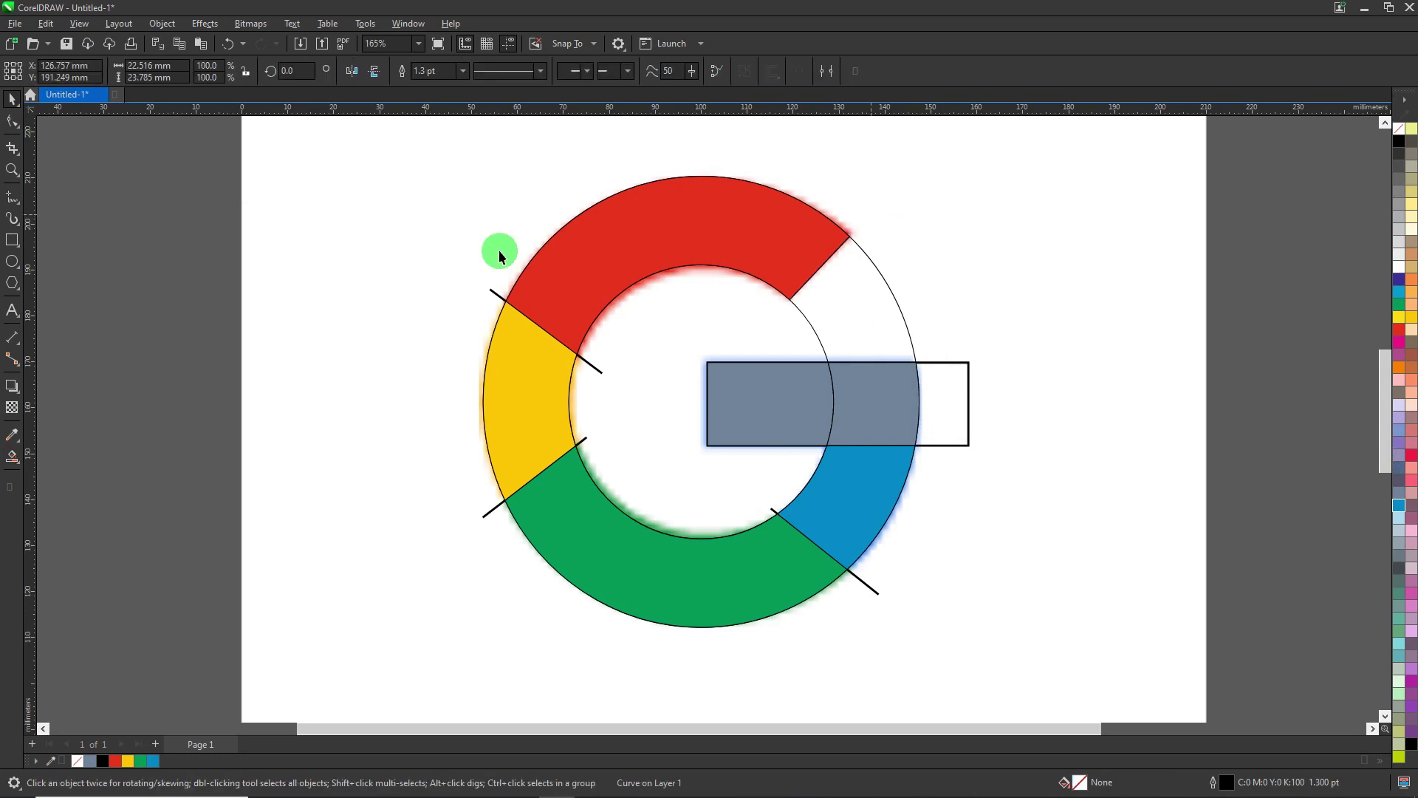
left_click(493, 296)
key("Delete")
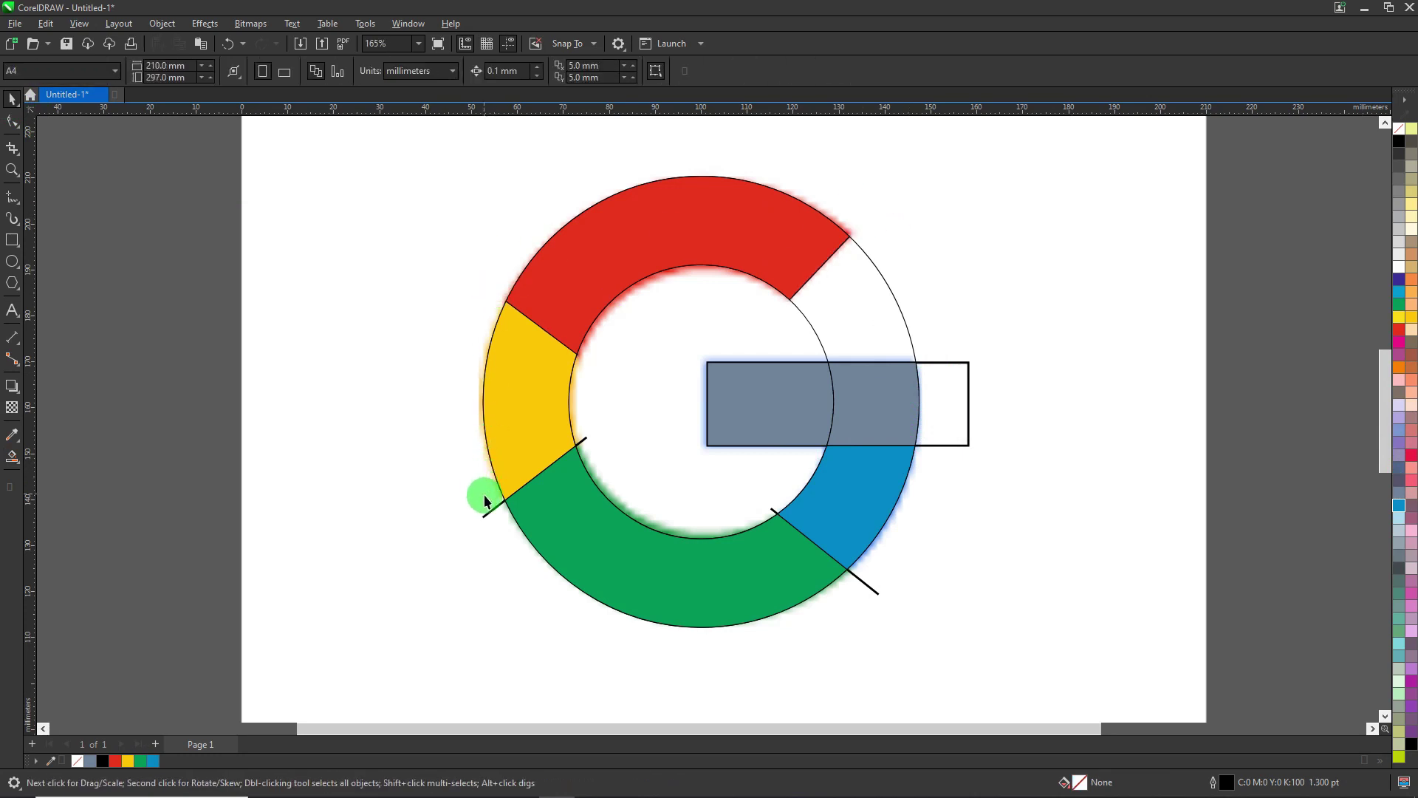
left_click(484, 516)
key("Delete")
left_click(875, 592)
key("Delete")
left_click_drag(964, 398, 894, 406)
key("Delete")
Undo the accidental change to the inner grey bar piece, and weld the two grey bar pieces into one shape.
left_click_drag(777, 385, 700, 367)
key("ctrl+z")
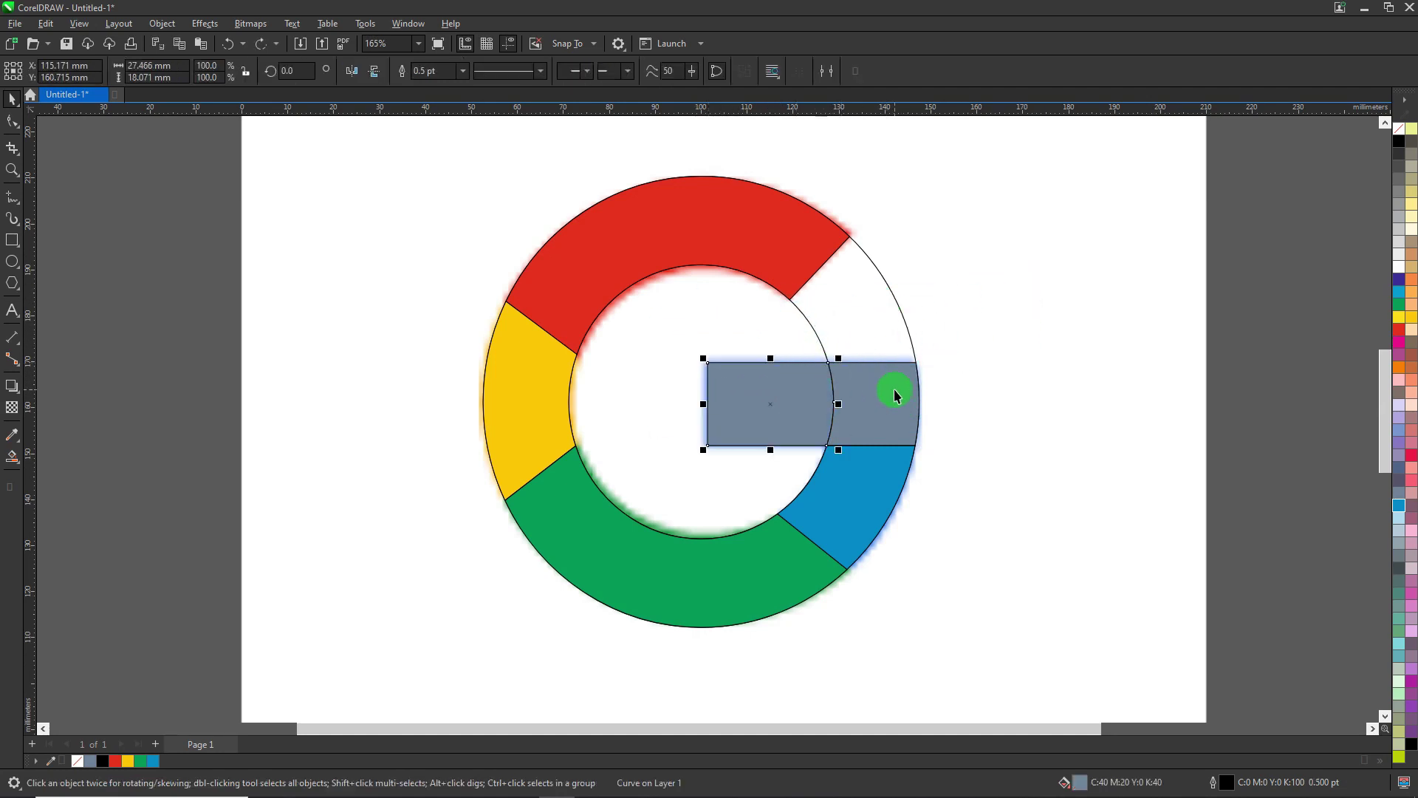
left_click(894, 388, "shift")
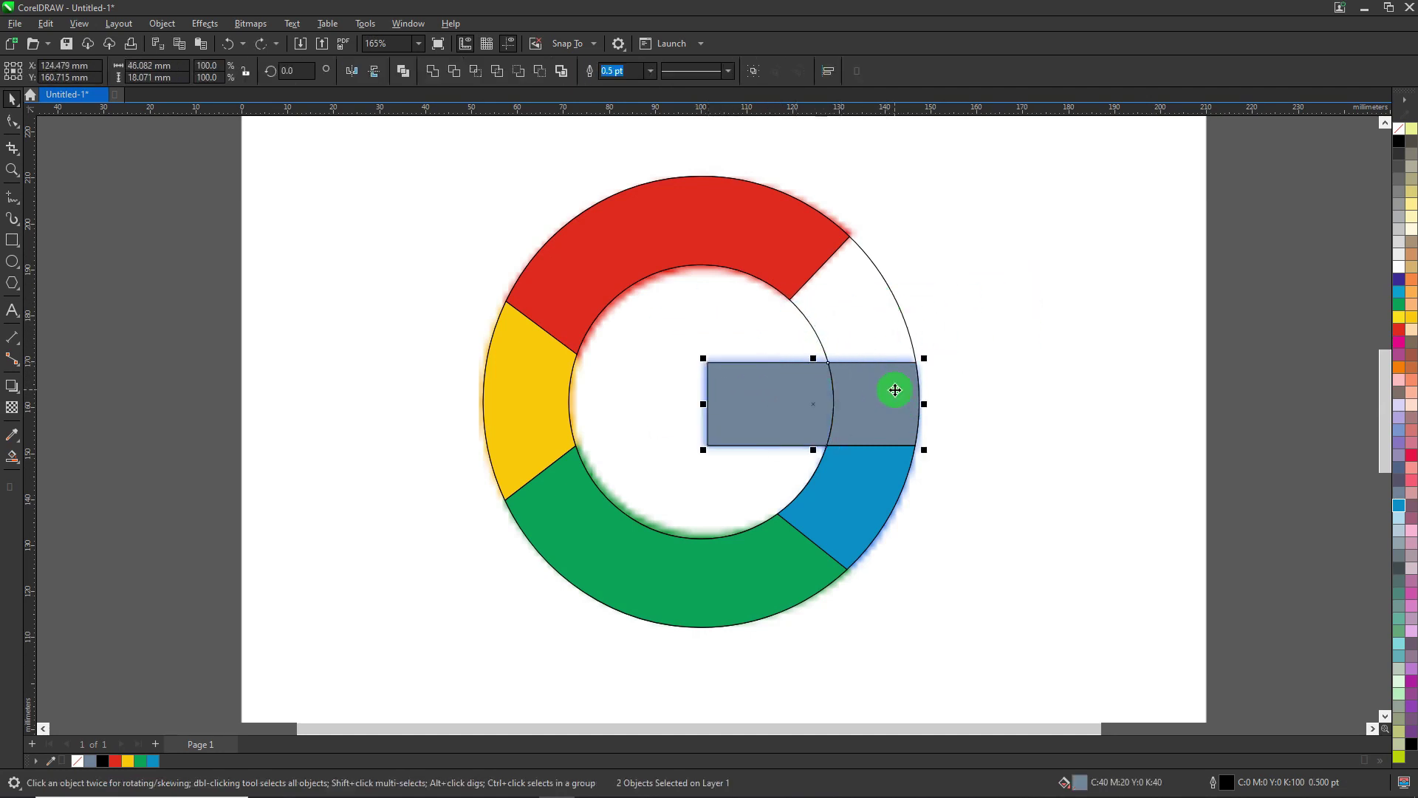
left_click(439, 69)
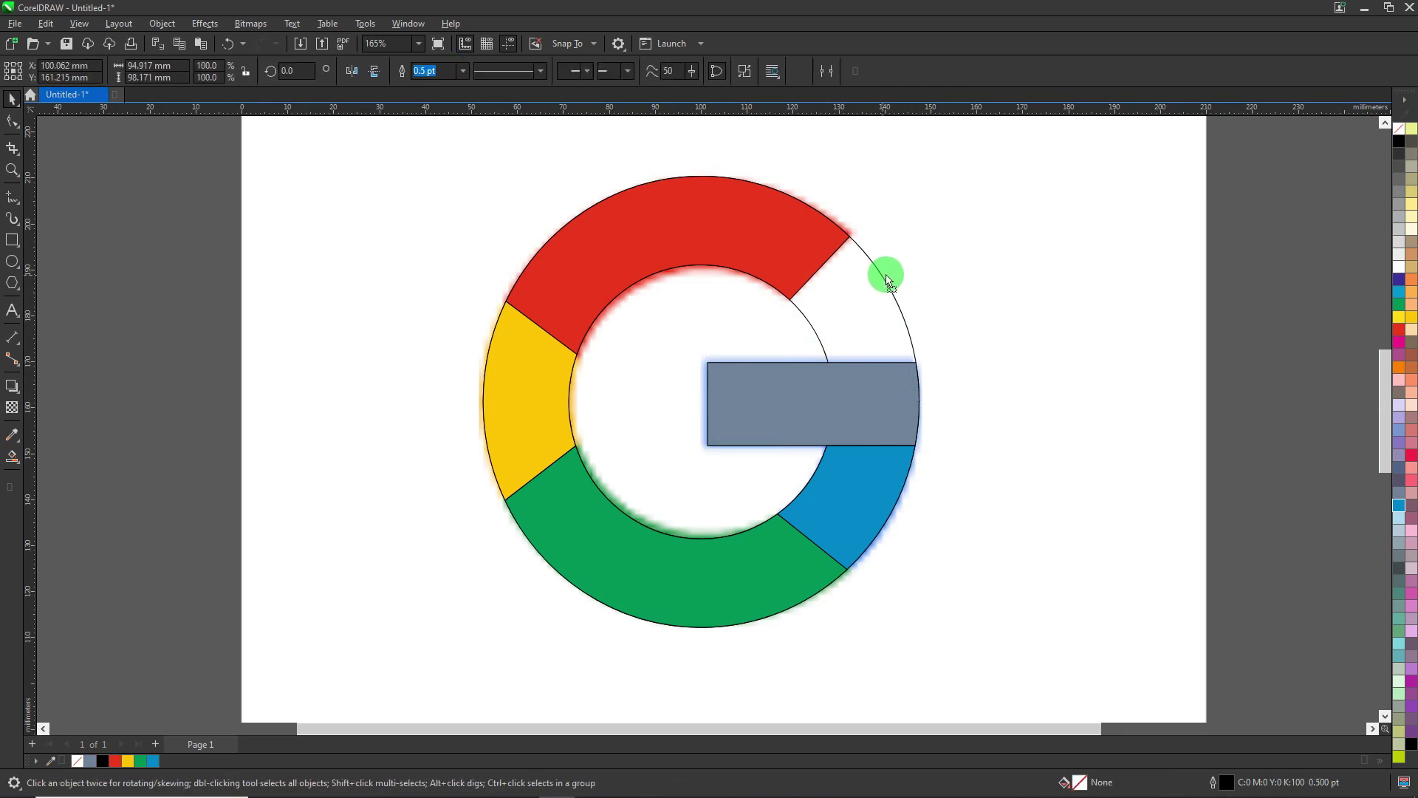
Move the leftover unfilled ring aside and delete it, and fill the welded bar with blue (C100 M20 Y0 K0).
left_click_drag(885, 277, 1060, 243)
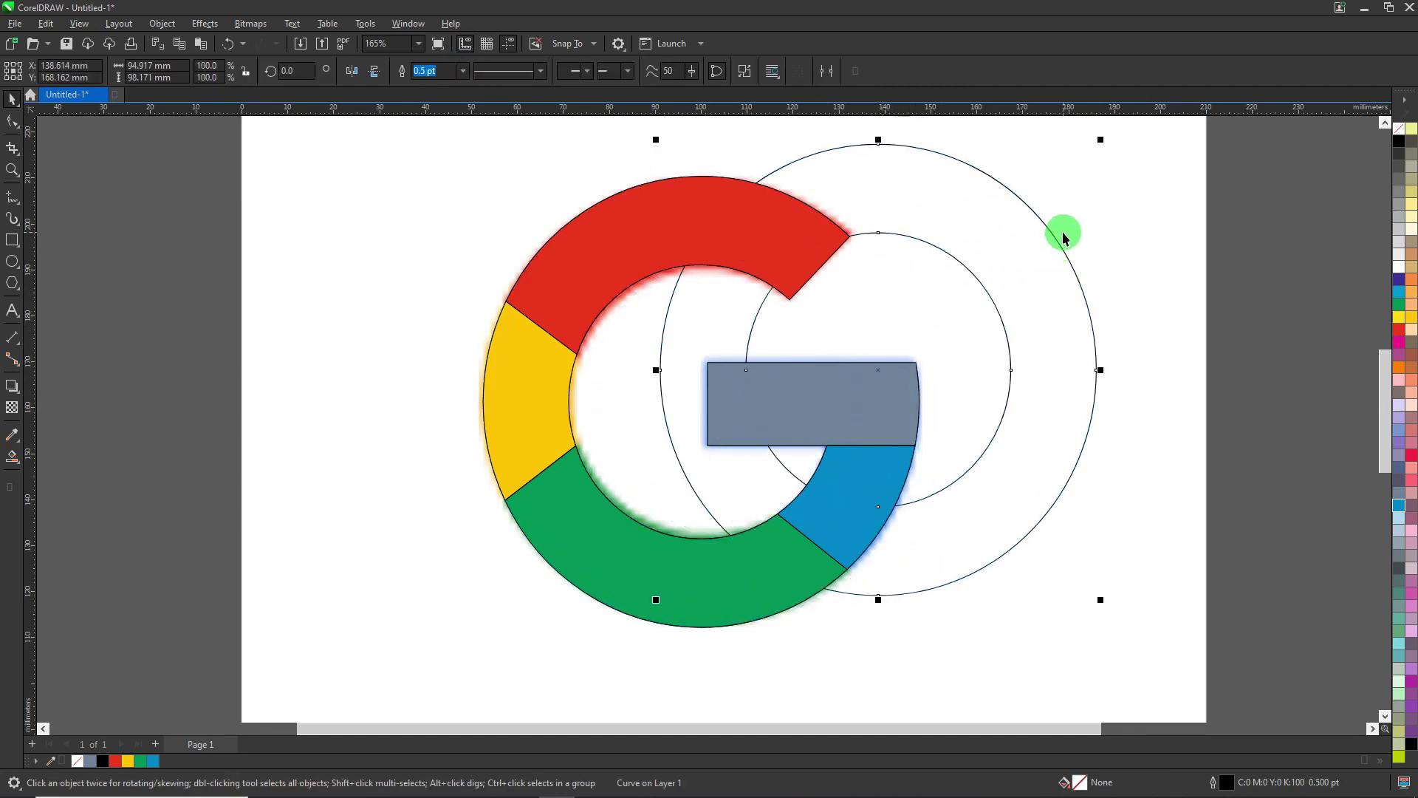
key("Escape")
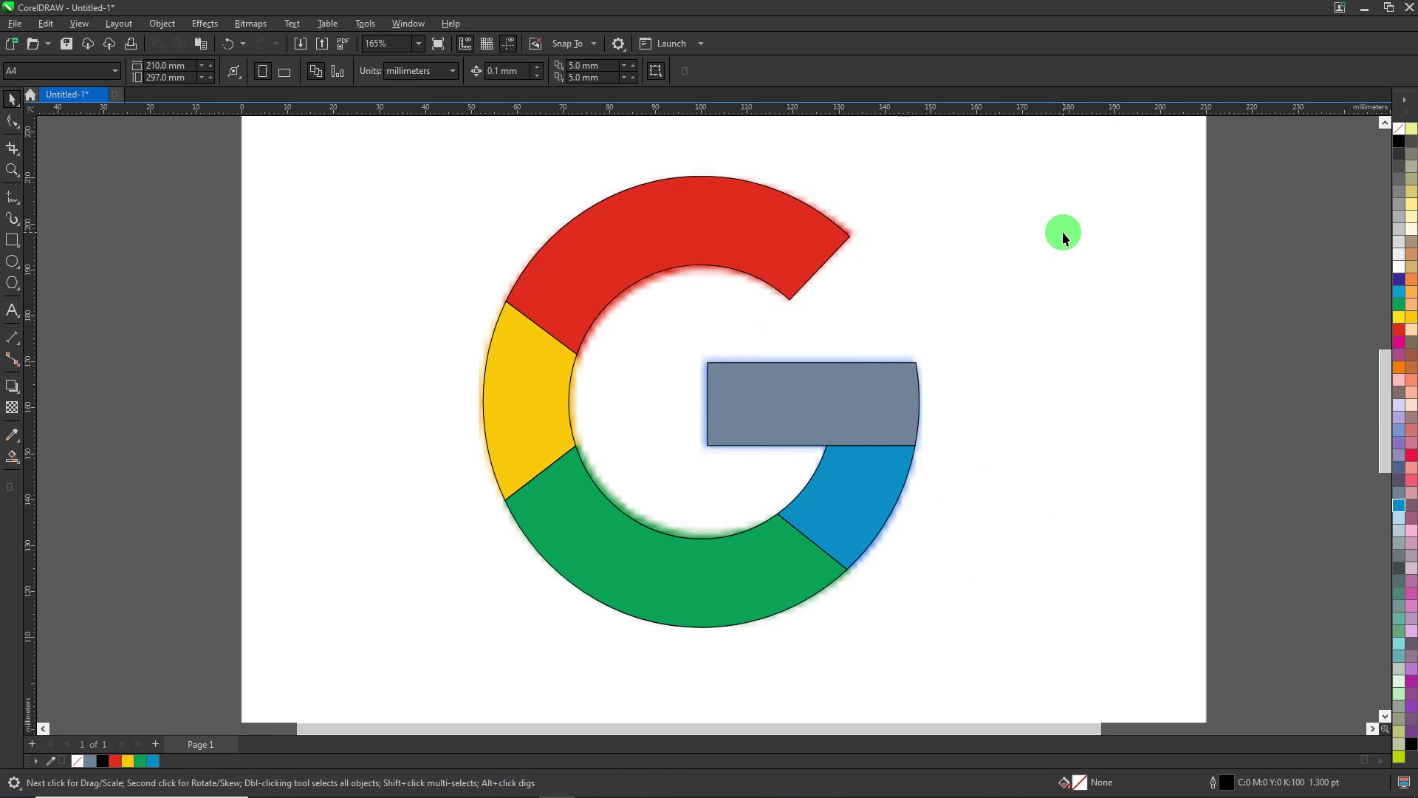
left_click(802, 397)
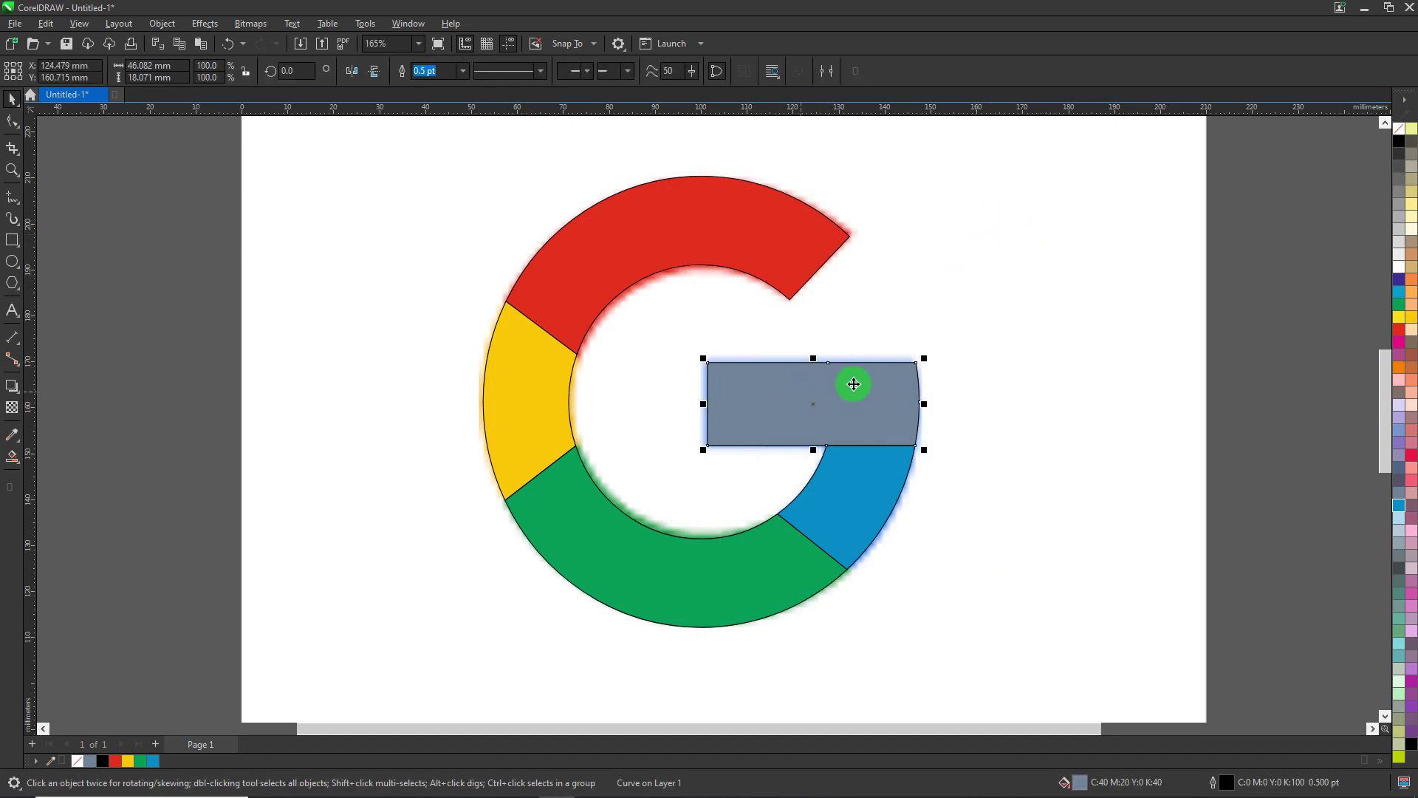
left_click(1401, 508)
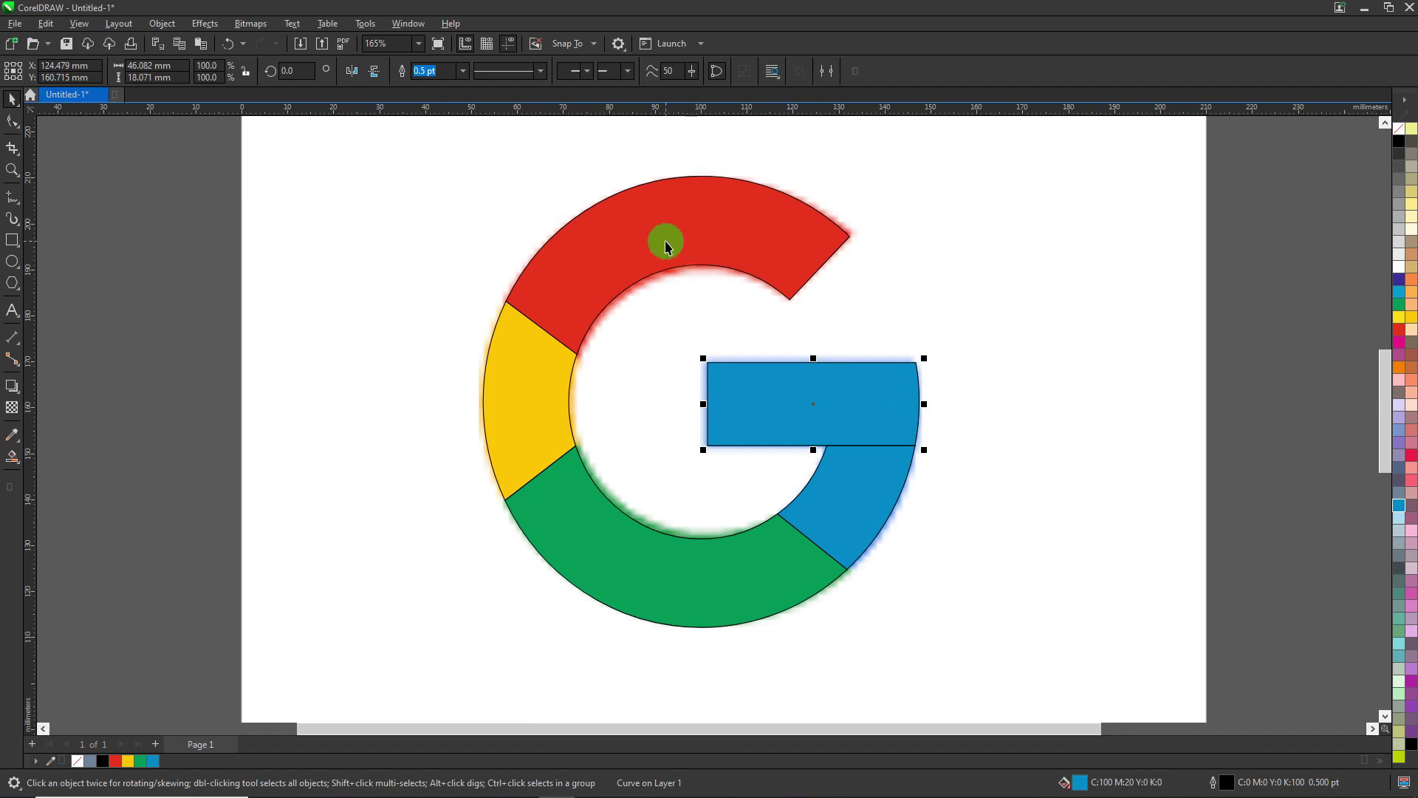
Remove the outlines from all the coloured shapes of the traced G.
scroll(666, 246, "up", 1)
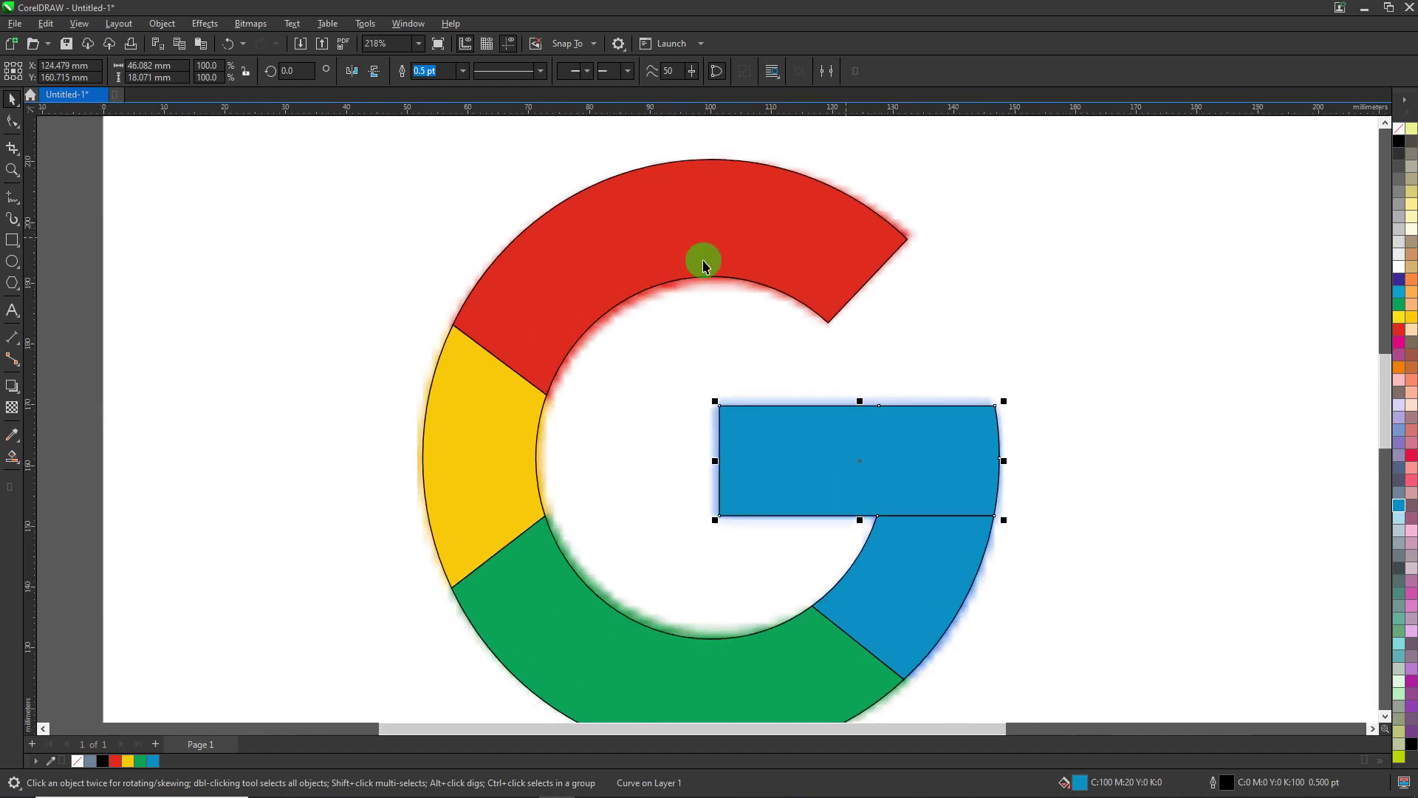
scroll(766, 267, "down", 1)
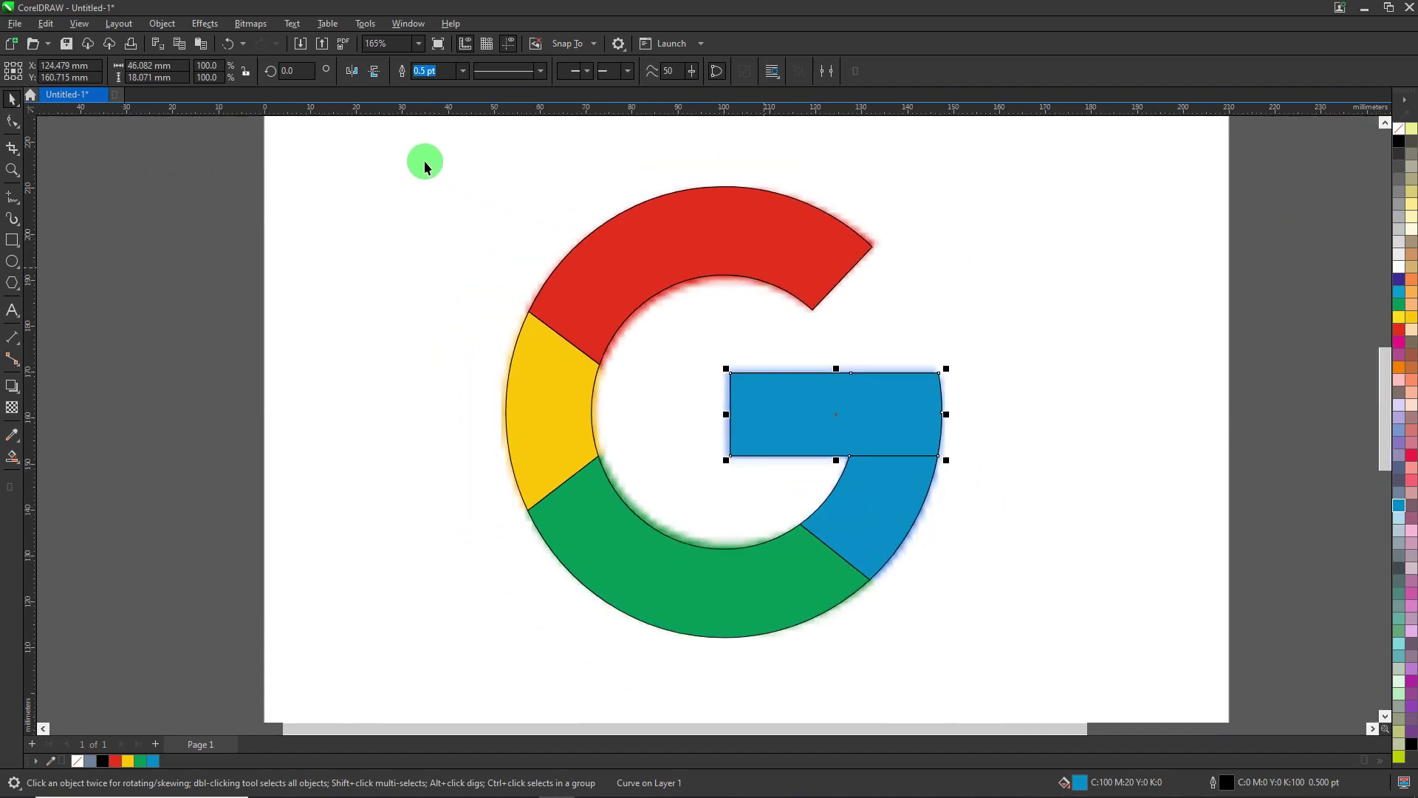
left_click_drag(401, 139, 1025, 665)
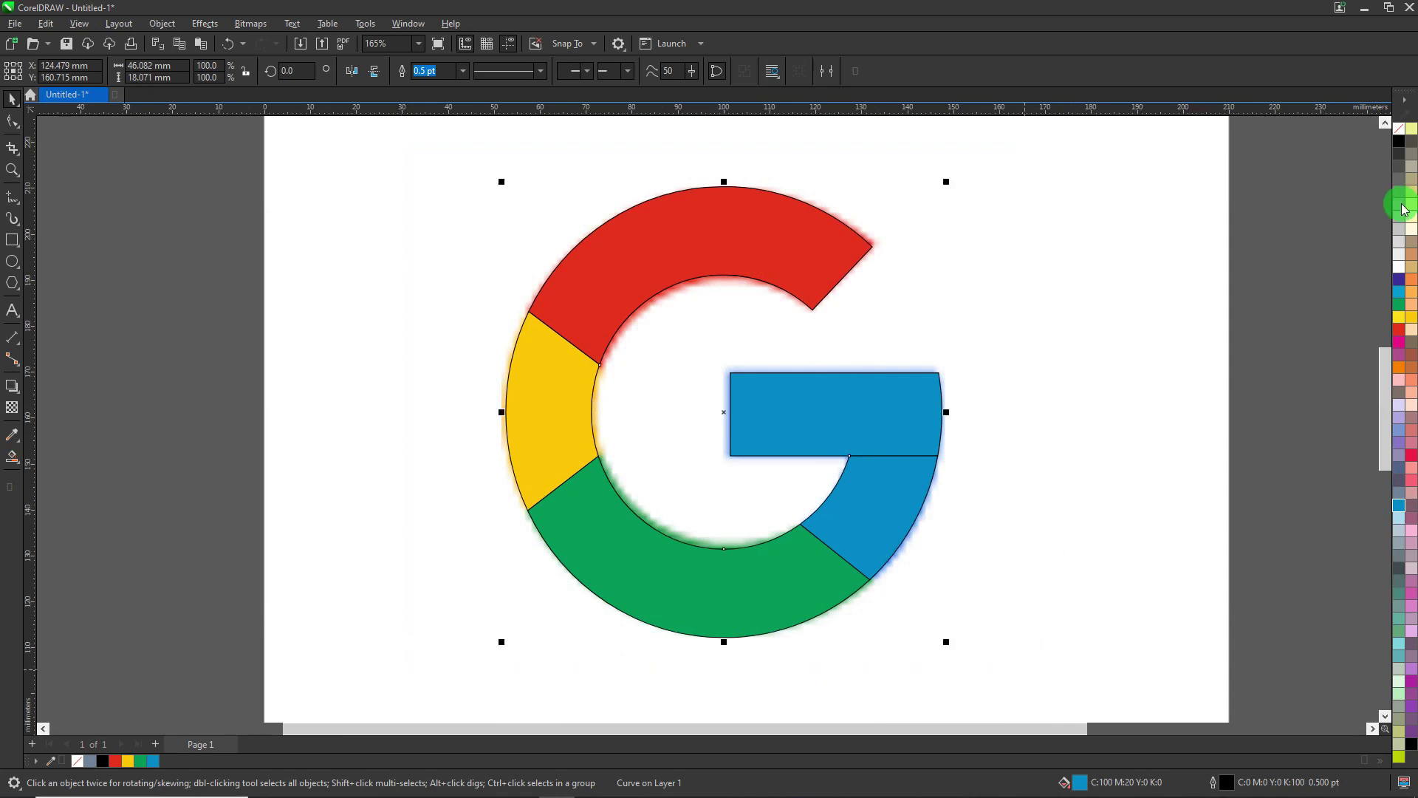
right_click(1396, 144)
left_click(1031, 236)
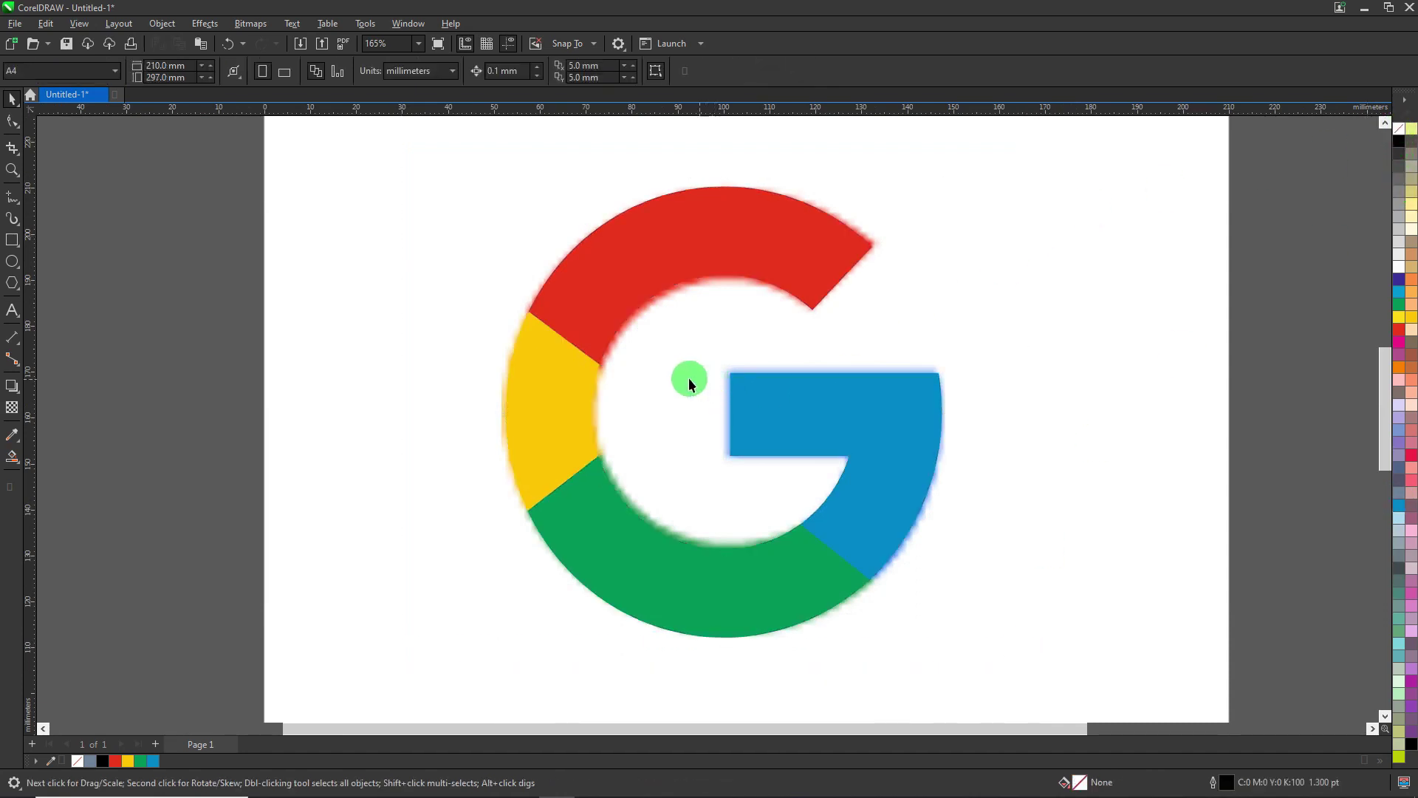
Move the original bitmap logo out from behind the traced G to the empty area beside it.
left_click_drag(634, 366, 1106, 362)
scroll(738, 317, "down", 2)
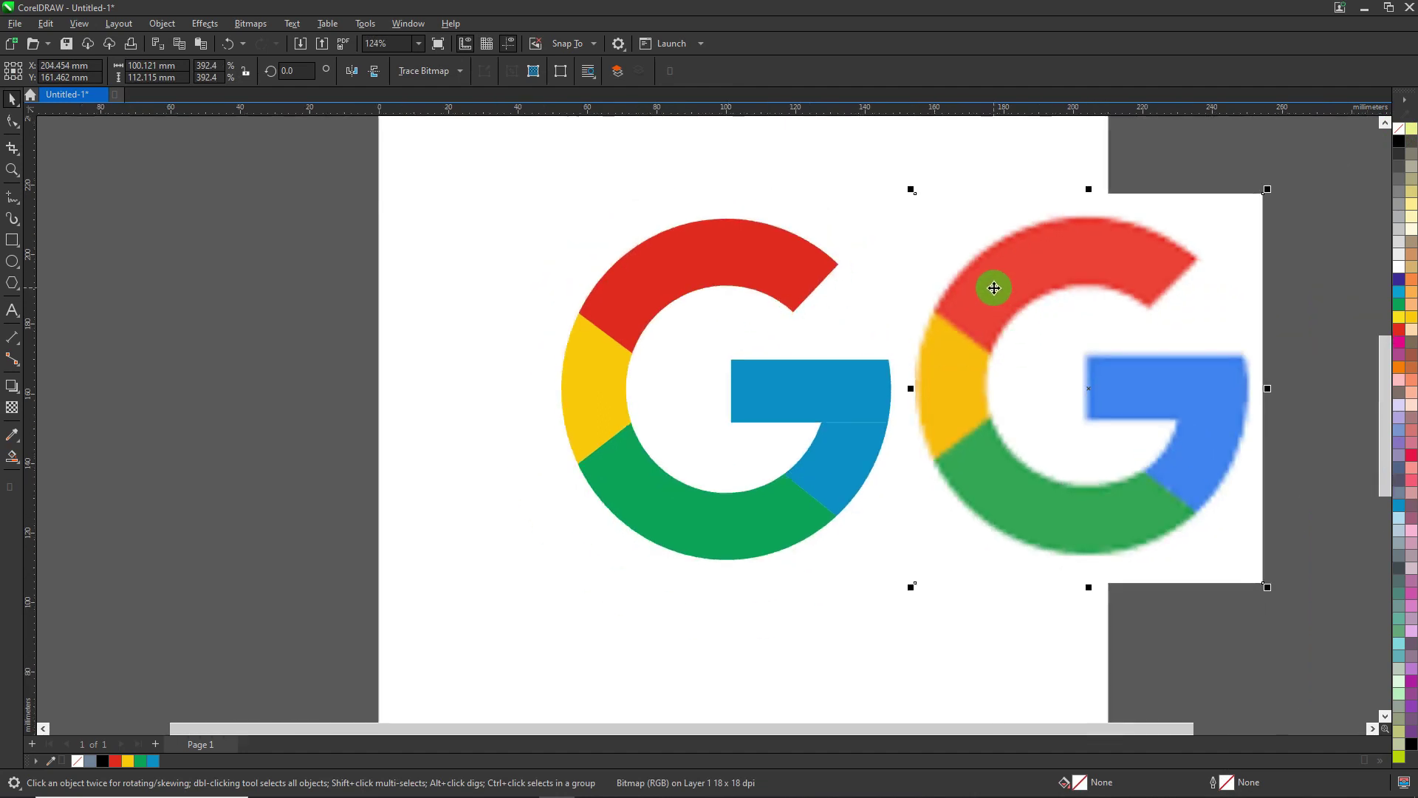
left_click_drag(990, 285, 1043, 285)
Give the blue bar and the blue arc of the traced G a matching Sky Blue outline to cover the hairline seam between them.
scroll(859, 417, "up", 3)
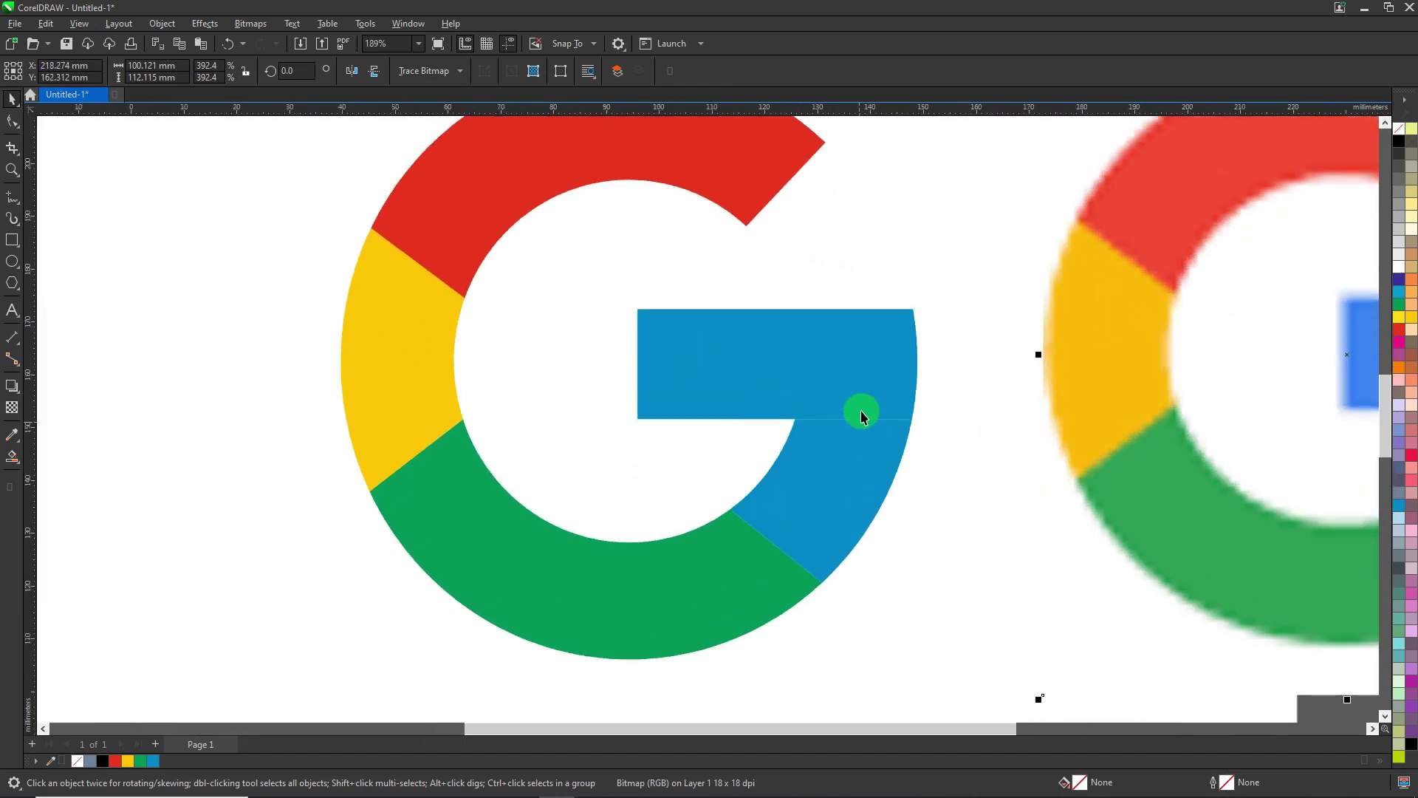
scroll(862, 412, "up", 2)
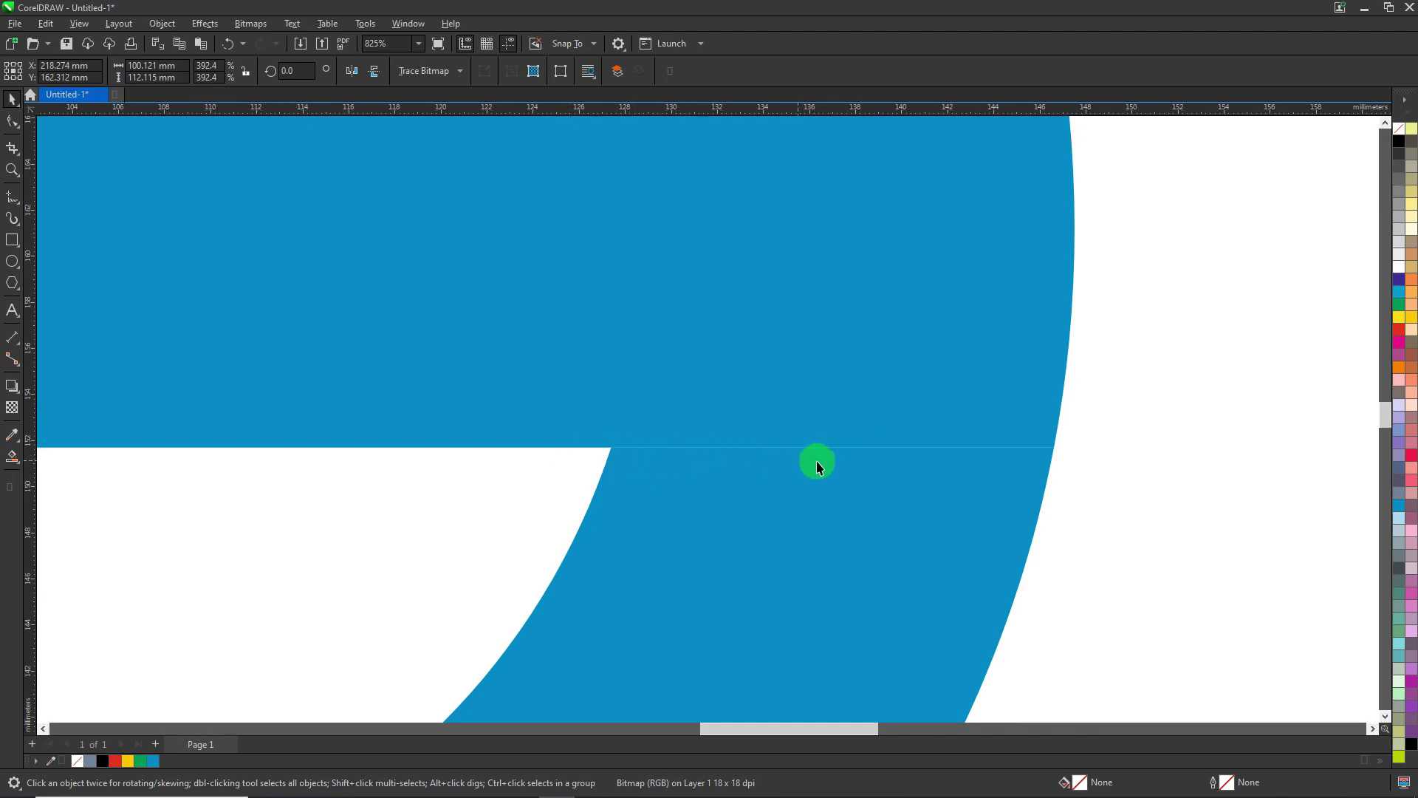
scroll(827, 359, "down", 3)
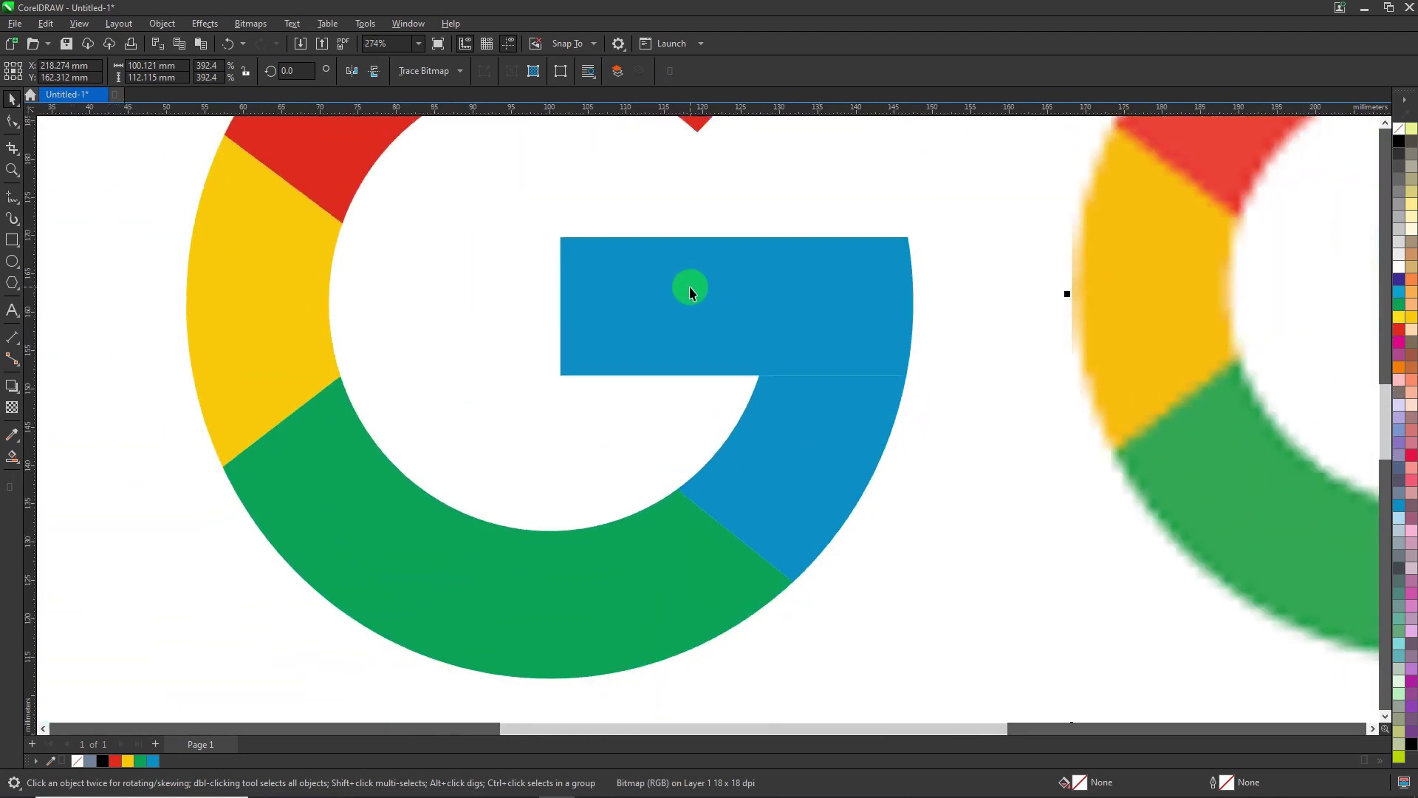
left_click(690, 291)
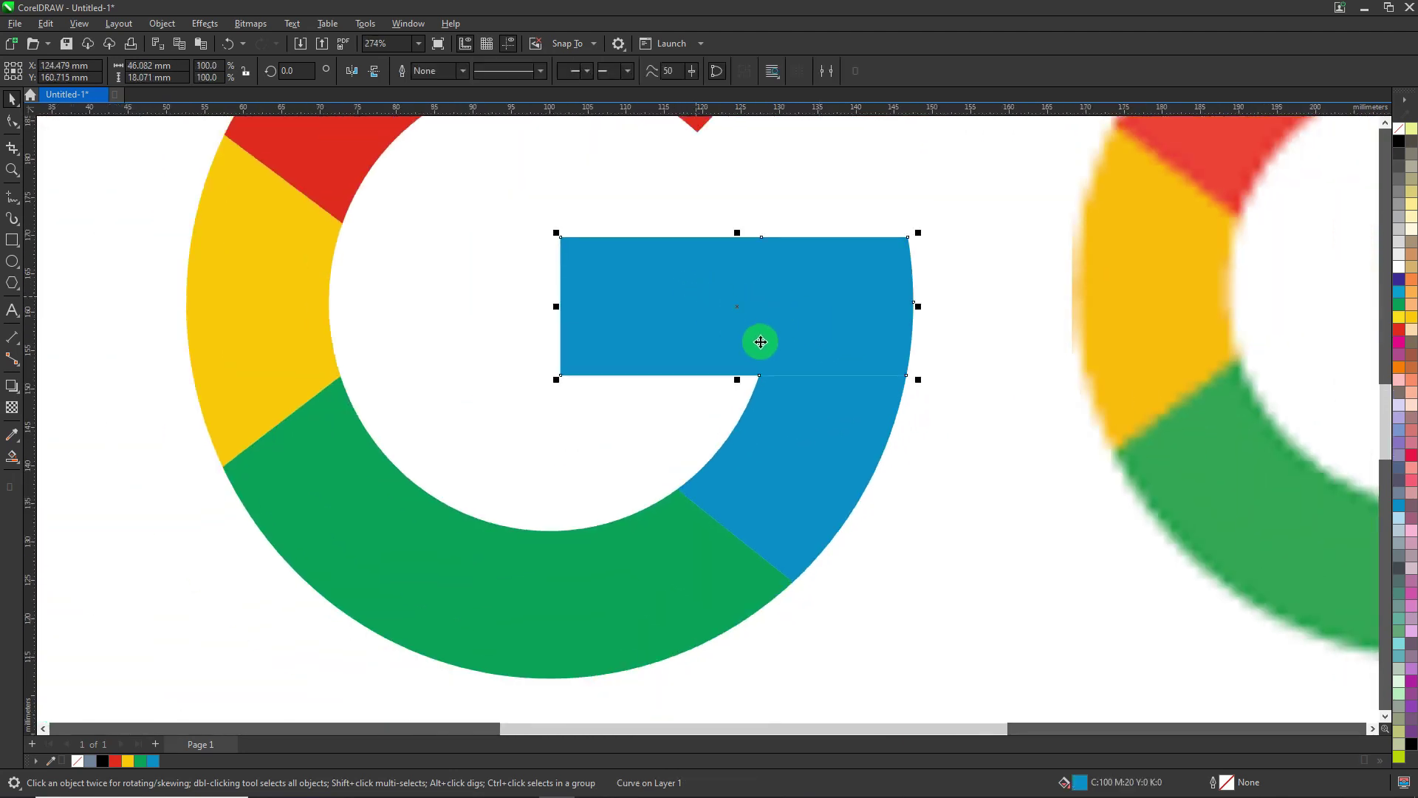
left_click(793, 429, "shift")
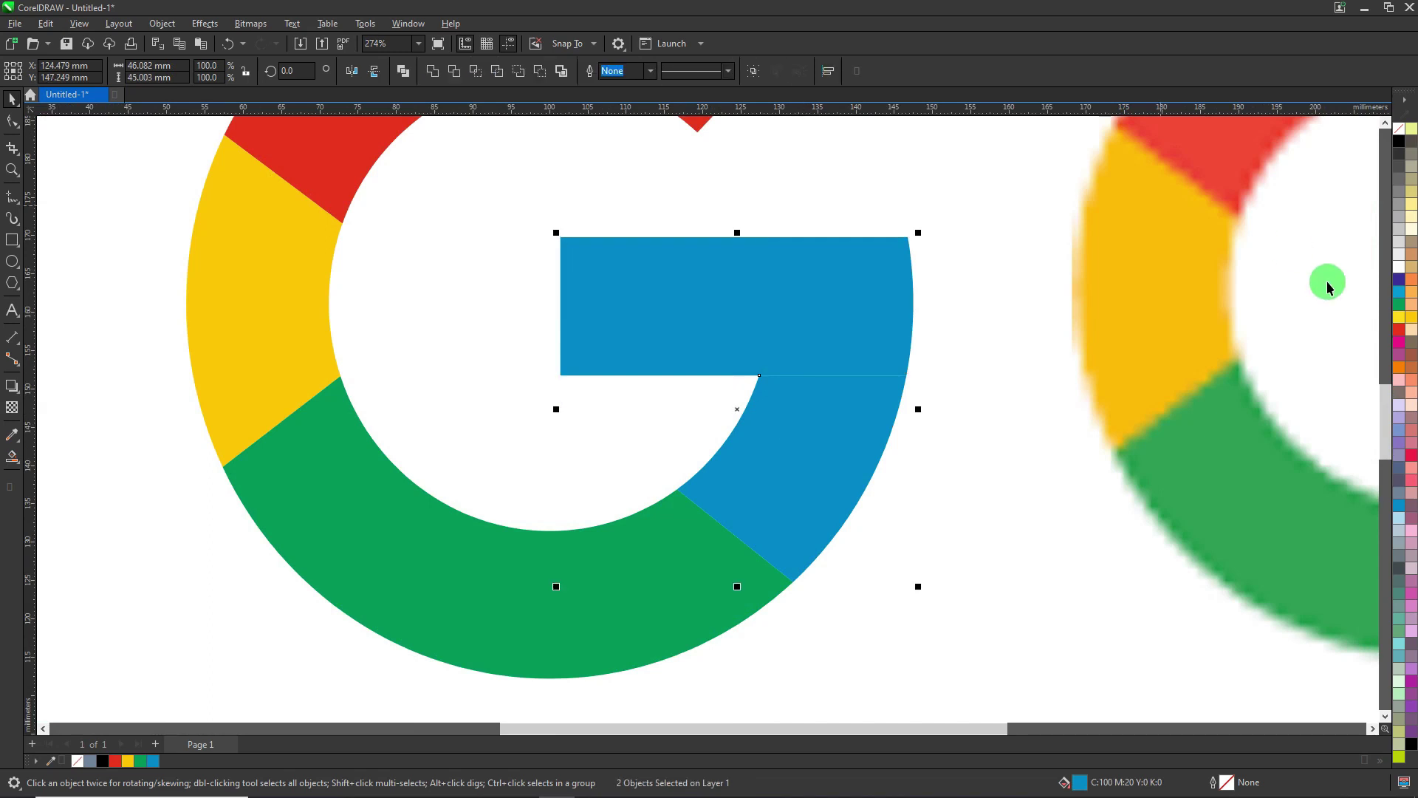
left_click_drag(1392, 327, 161, 764)
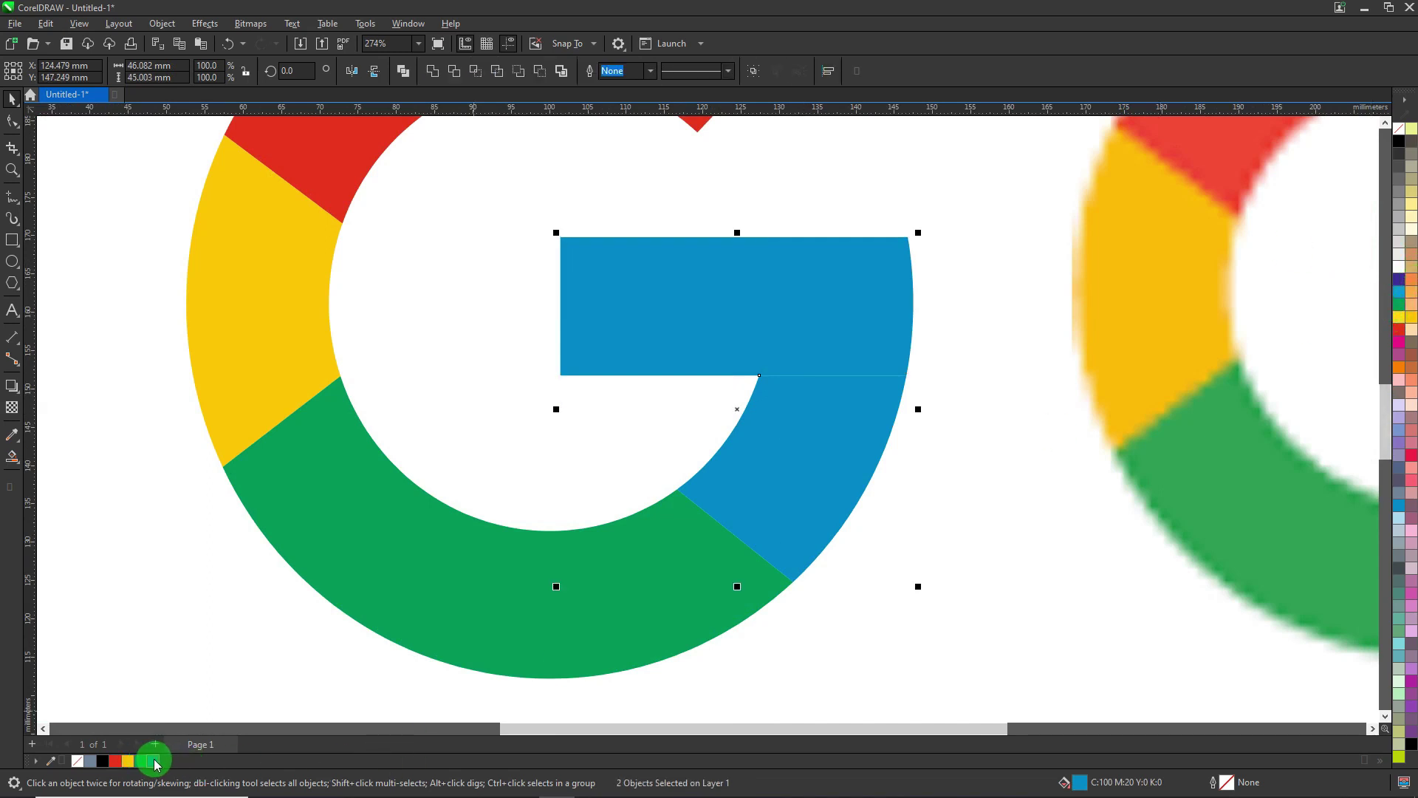
Outline the green, yellow and red segments of the traced G, each in the same colour as its own fill.
left_click(565, 629)
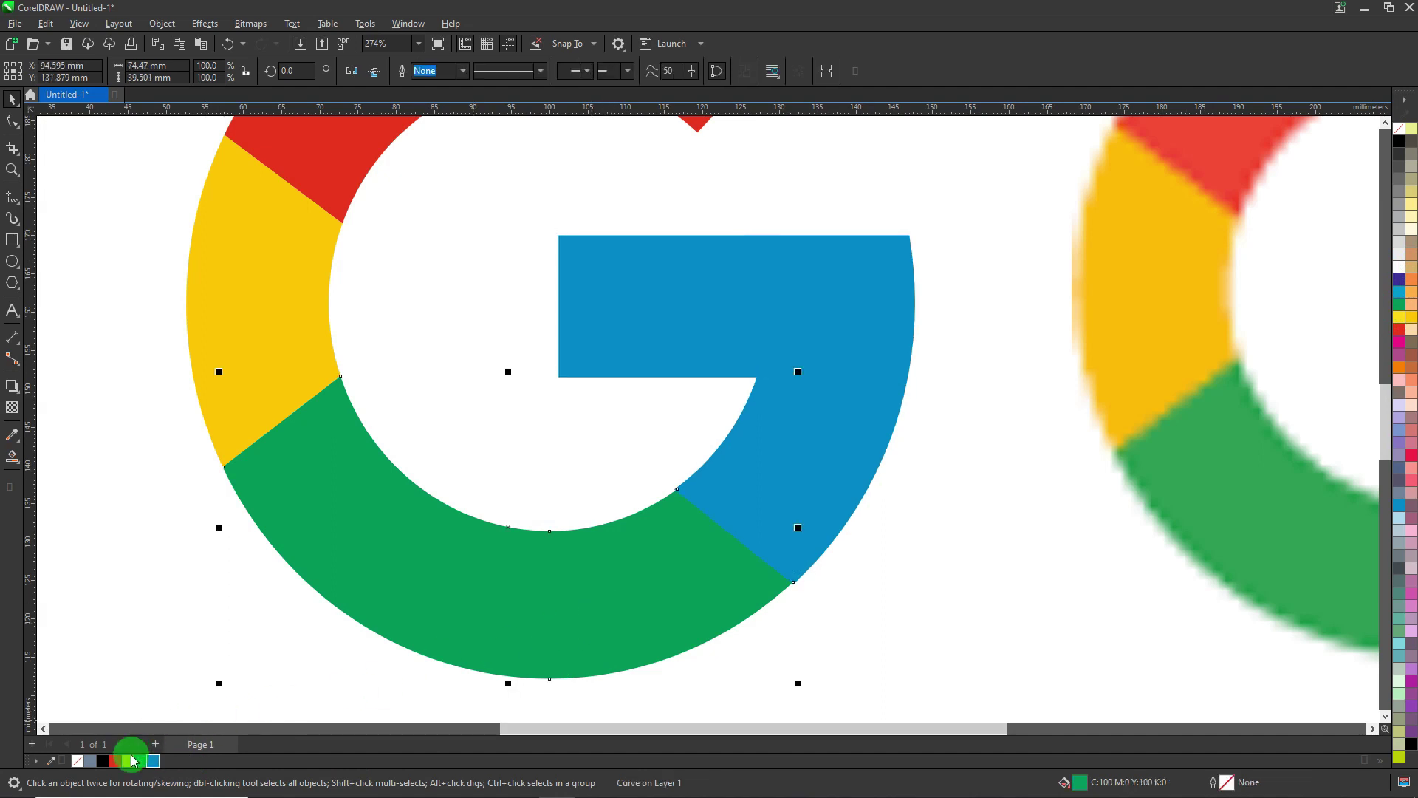
left_click(264, 337)
right_click(135, 760)
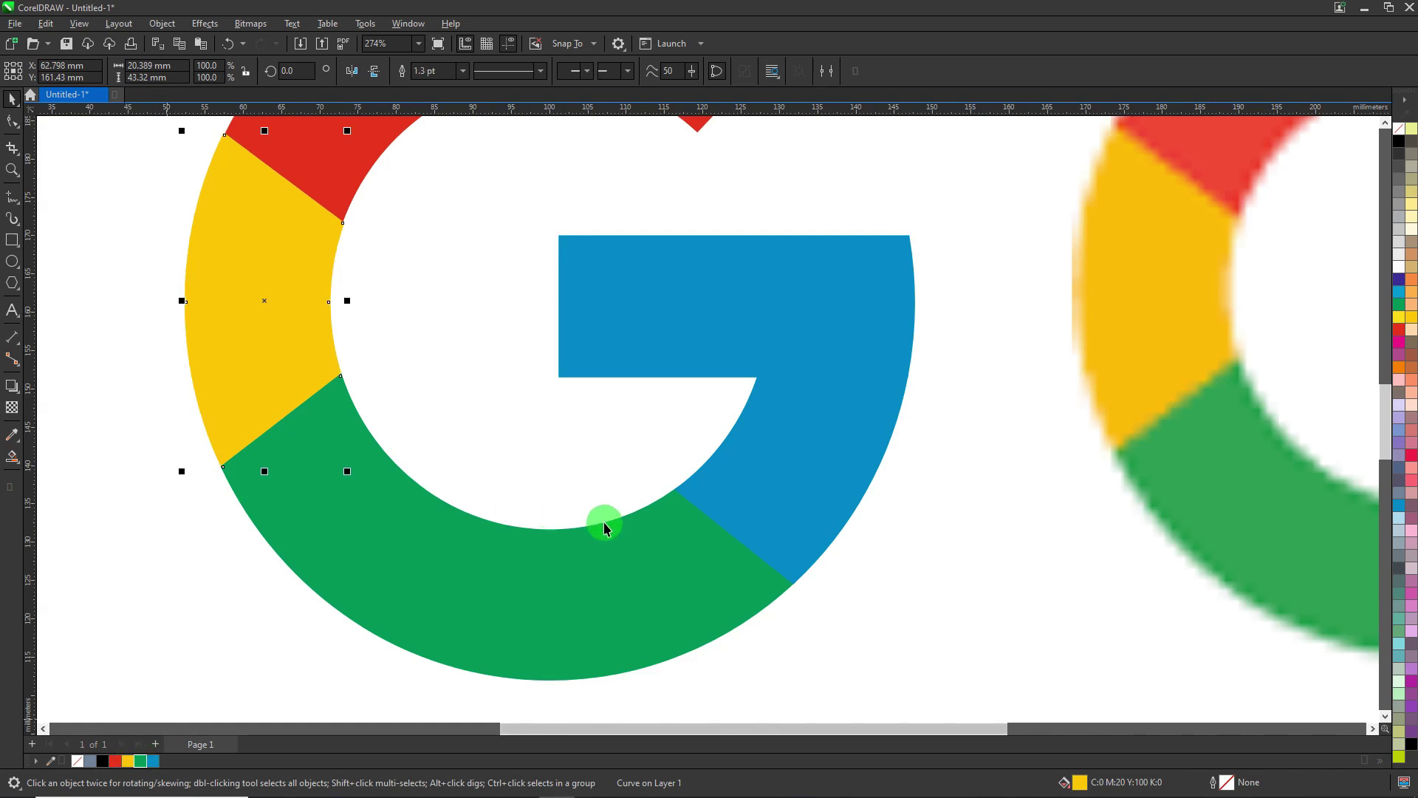
scroll(583, 487, "down", 1)
scroll(581, 293, "down", 1)
left_click(557, 164)
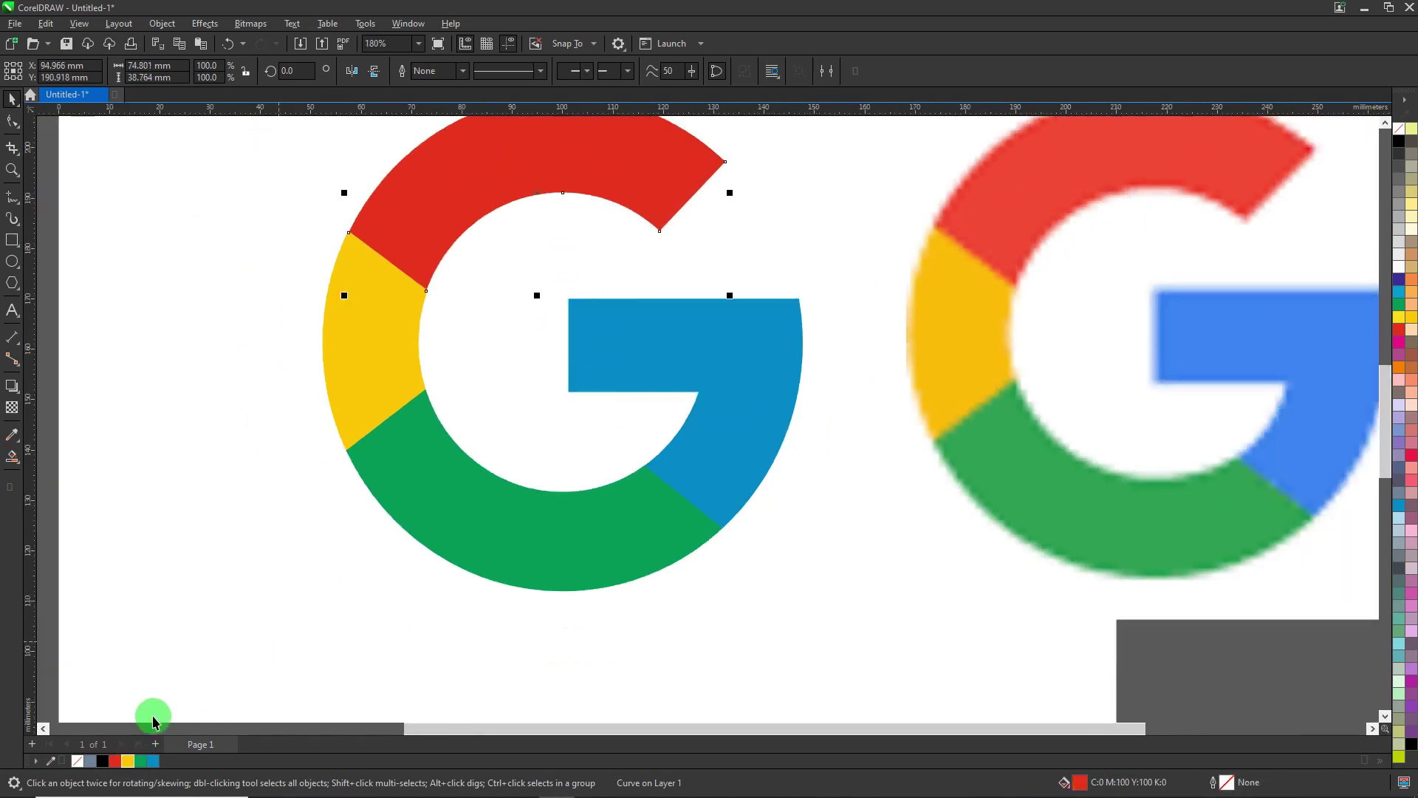
right_click(115, 760)
scroll(559, 569, "down", 1)
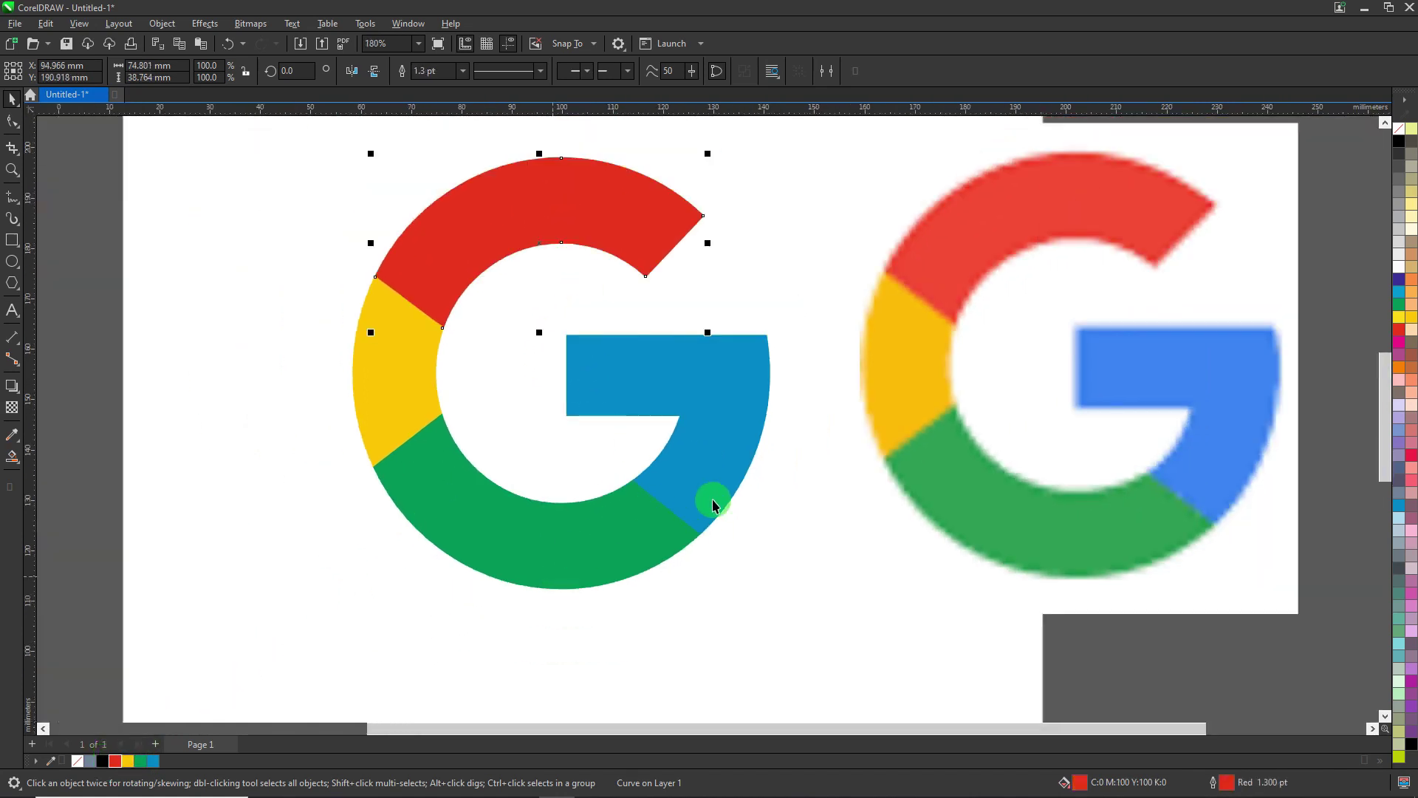
Set the fill of both blue pieces to C80 M50 Y0 K0, and reposition the bitmap logo closer beside the traced G for comparison.
left_click(876, 348)
left_click_drag(876, 348, 828, 333)
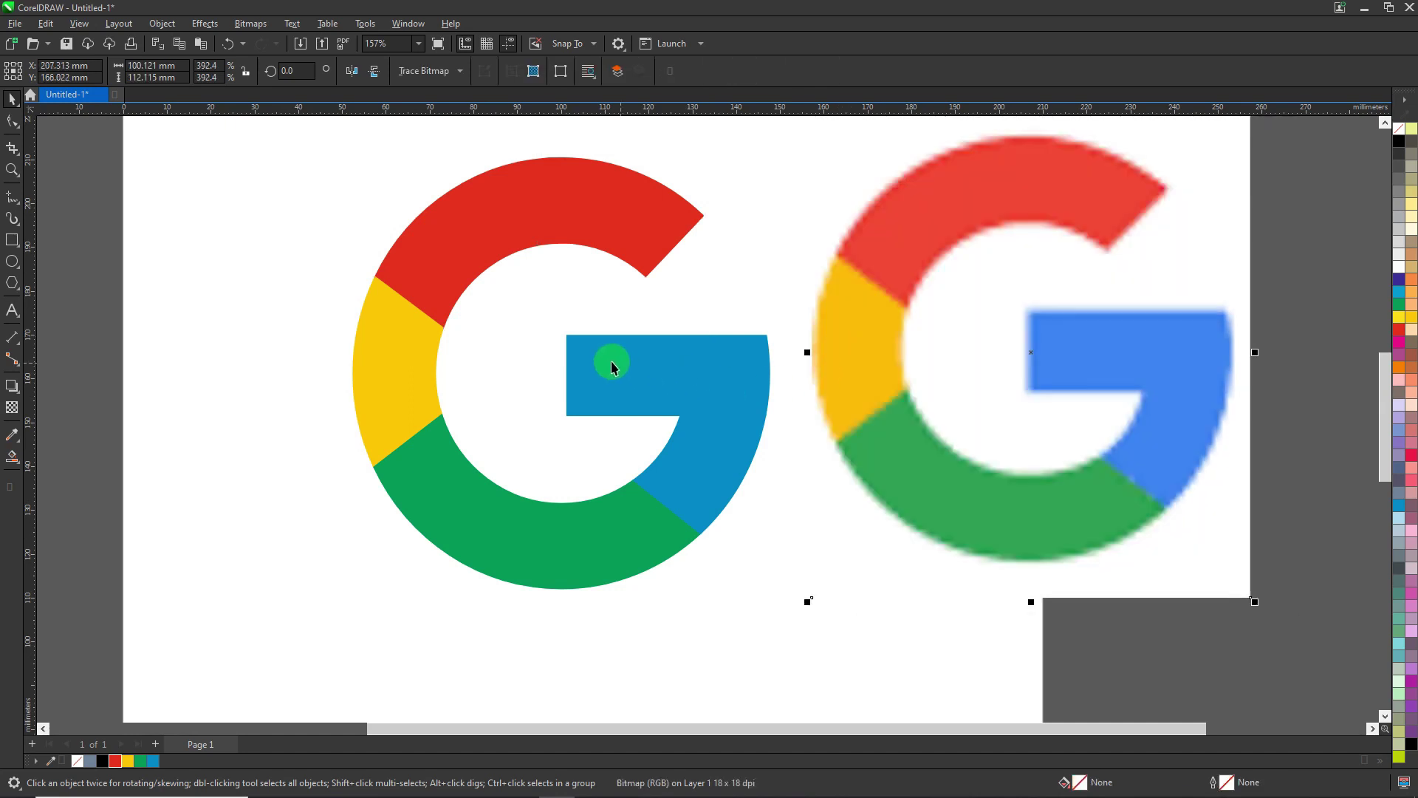
left_click(665, 375)
left_click(702, 446, "shift")
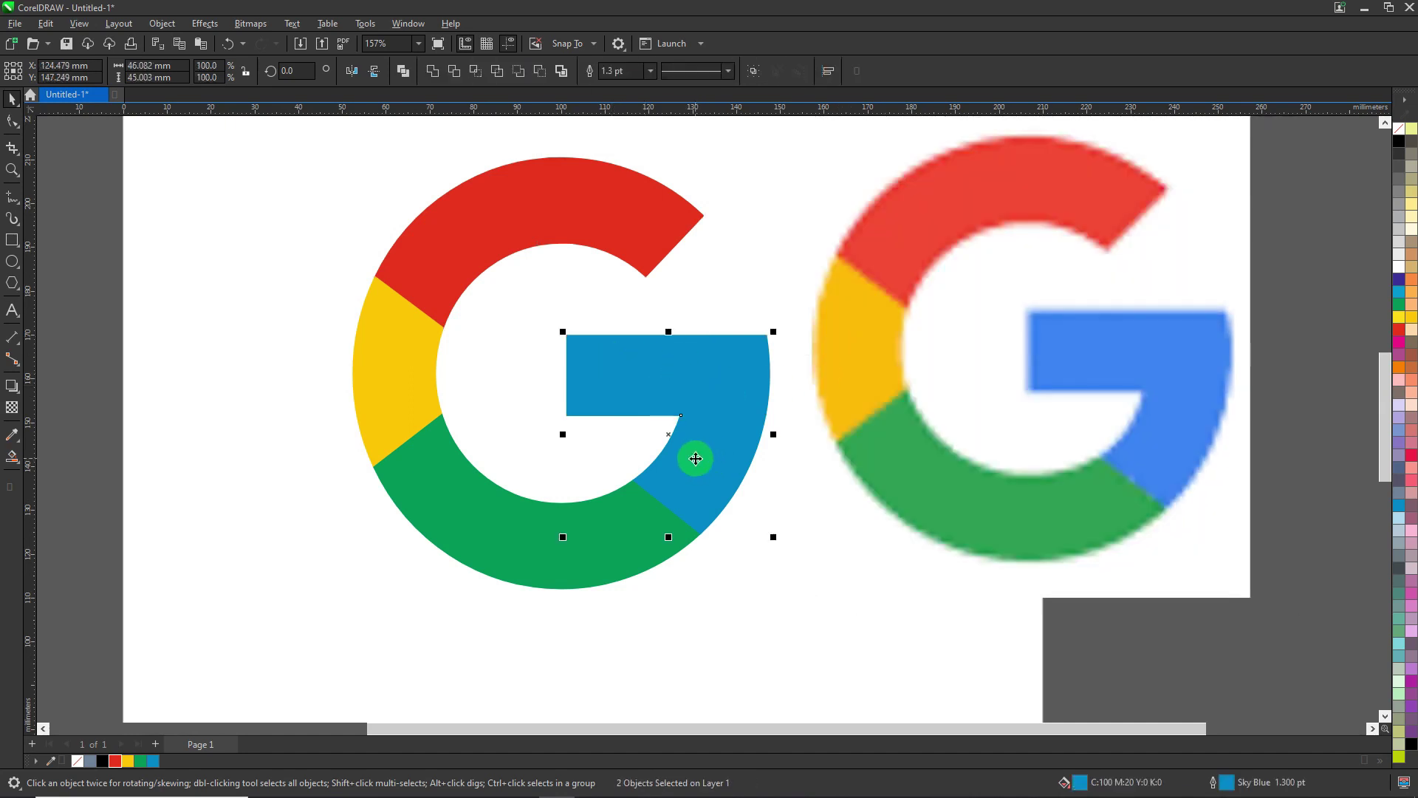
double_click(1081, 785)
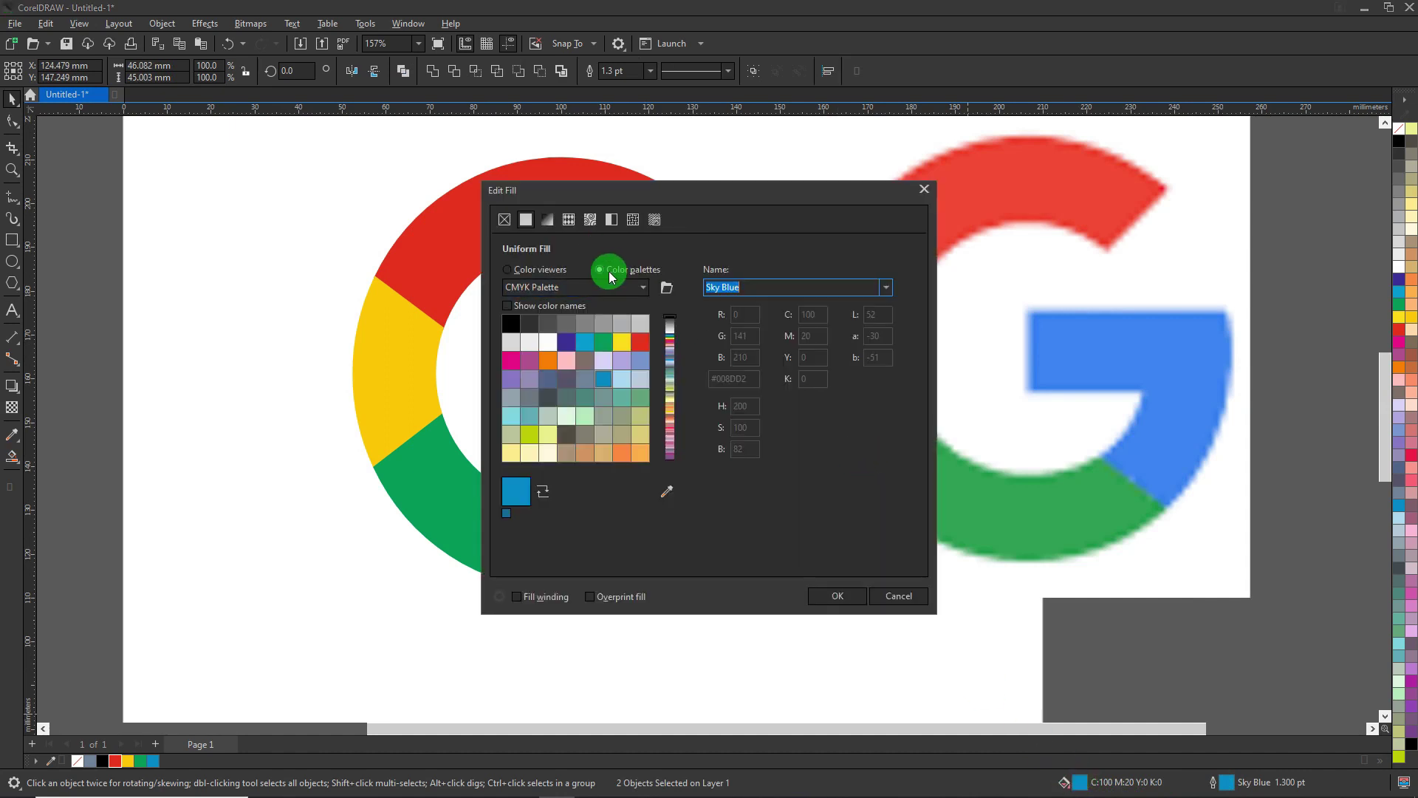
left_click(527, 266)
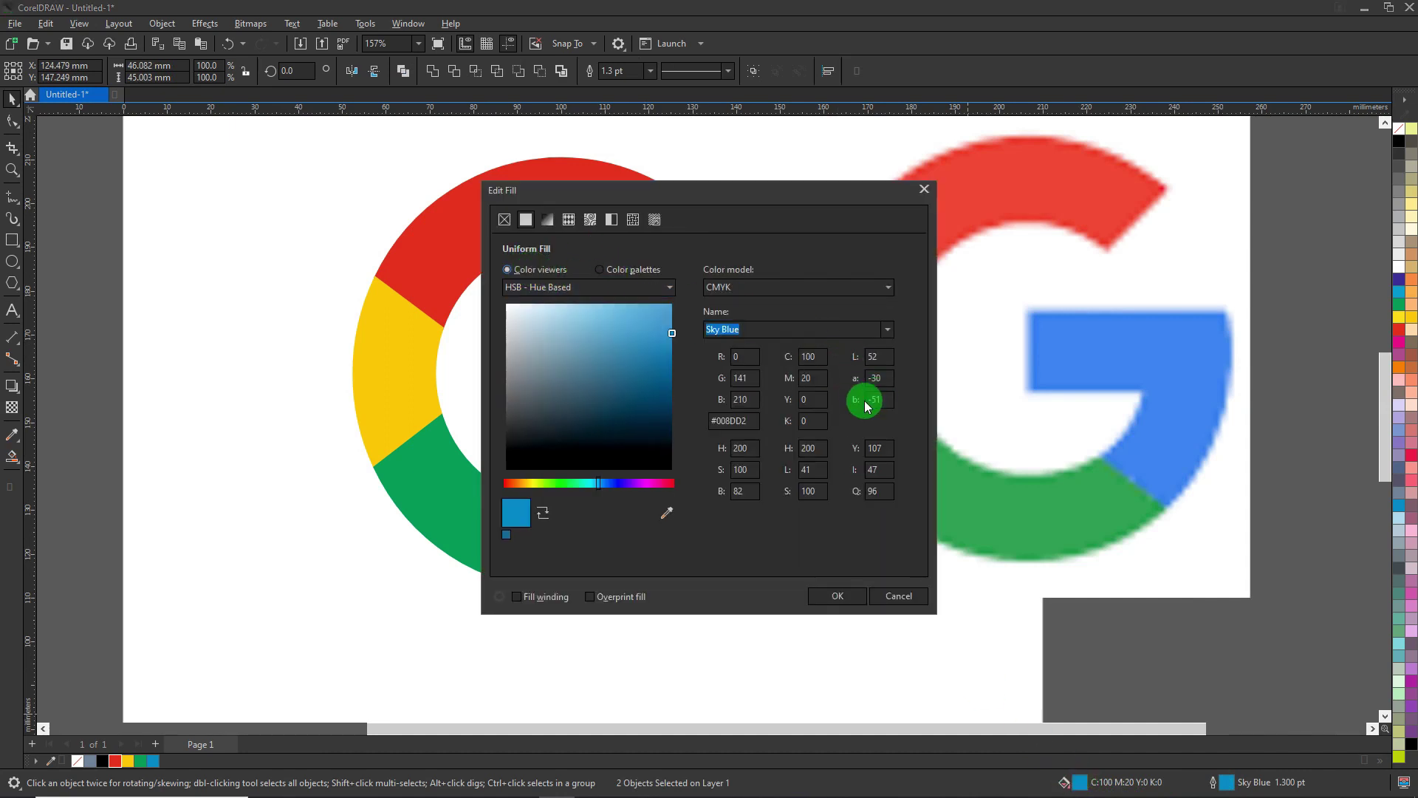
double_click(816, 380)
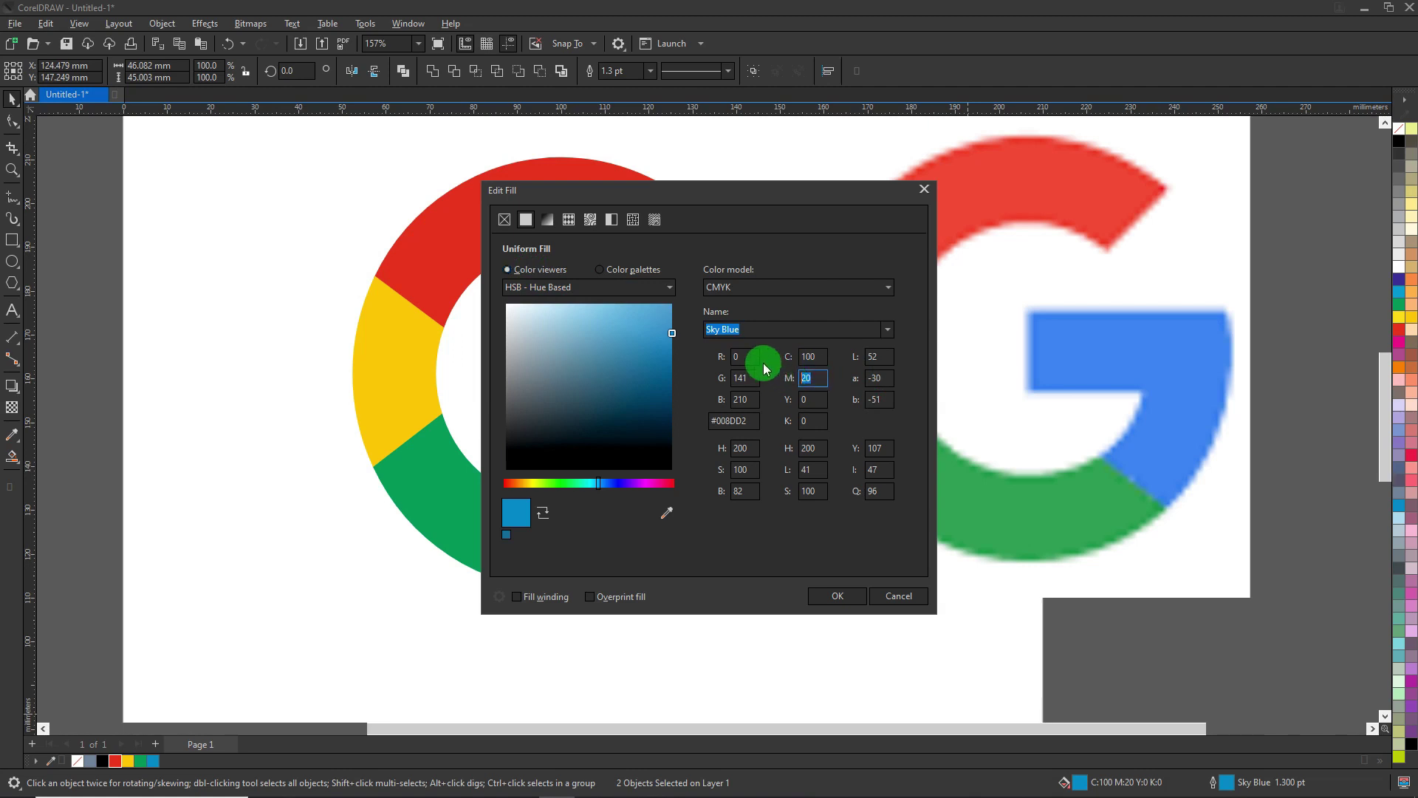
type("50")
key("shift+Tab")
type("80")
key("Tab")
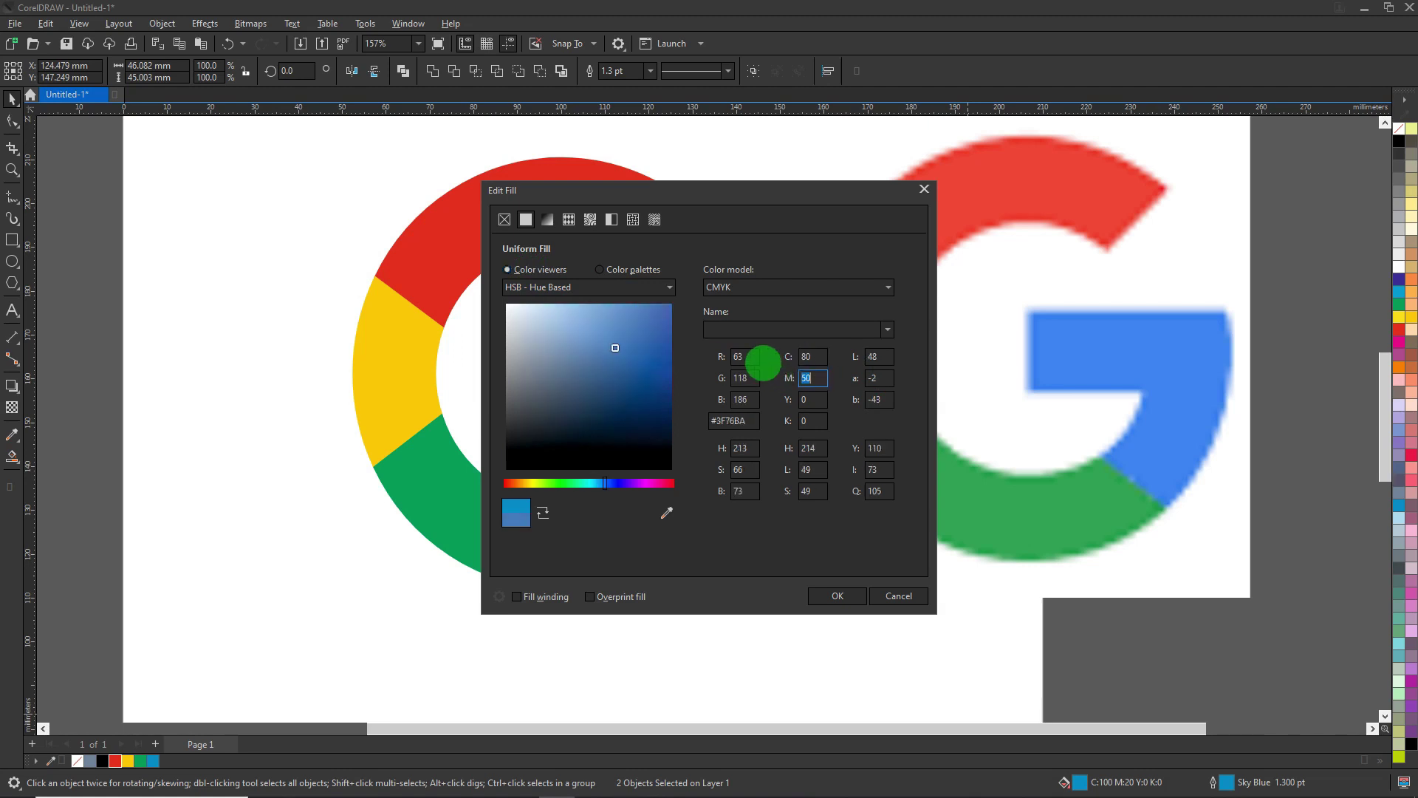
key("Return")
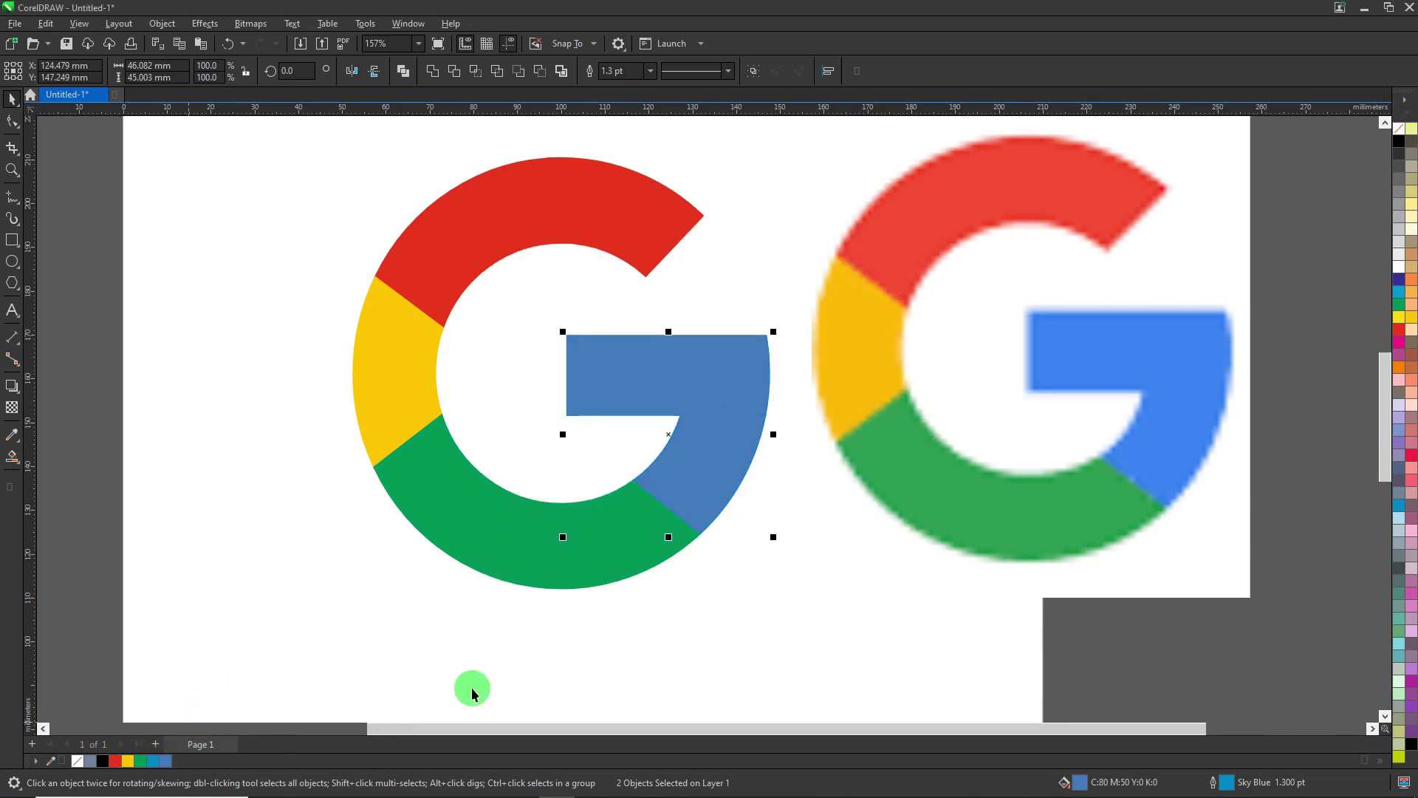
left_click_drag(861, 383, 849, 418)
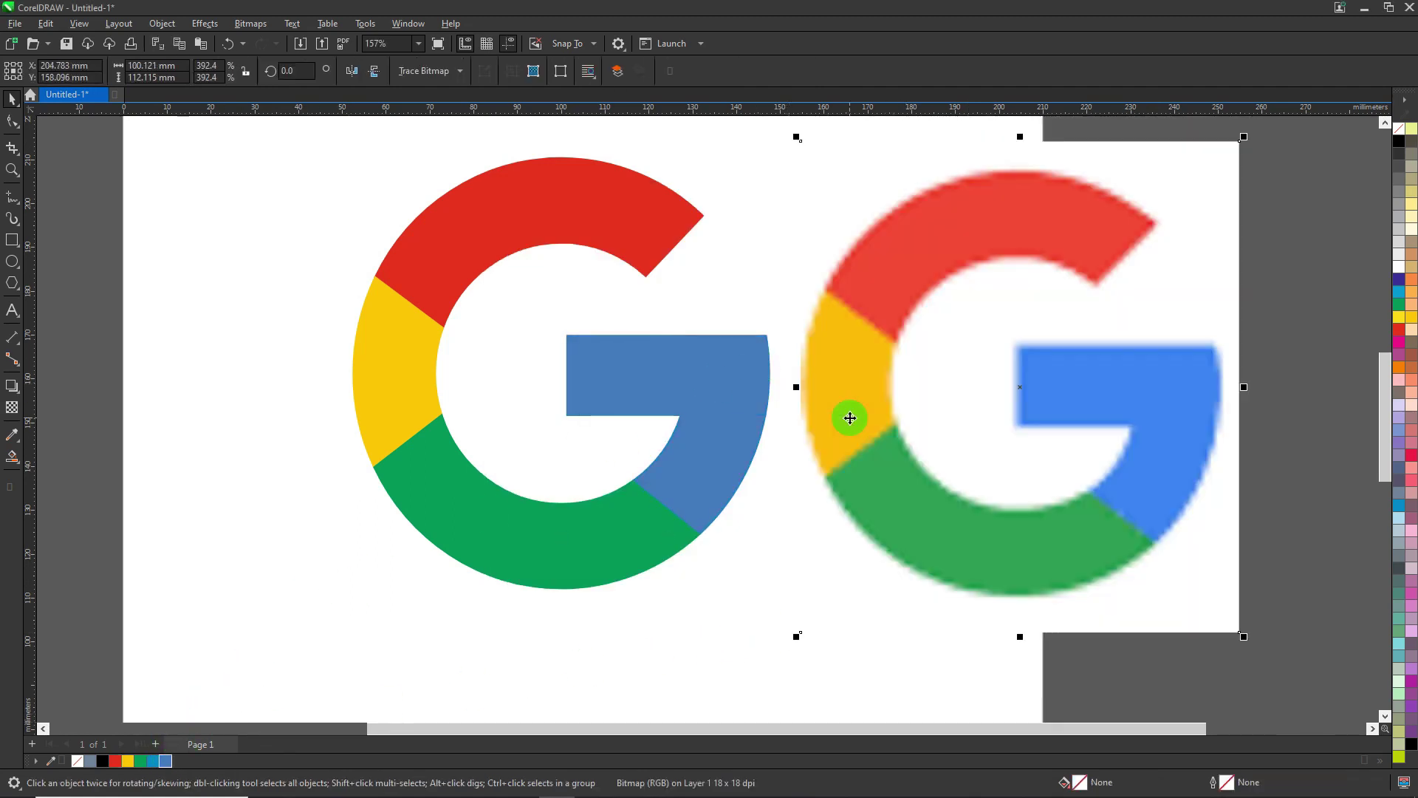